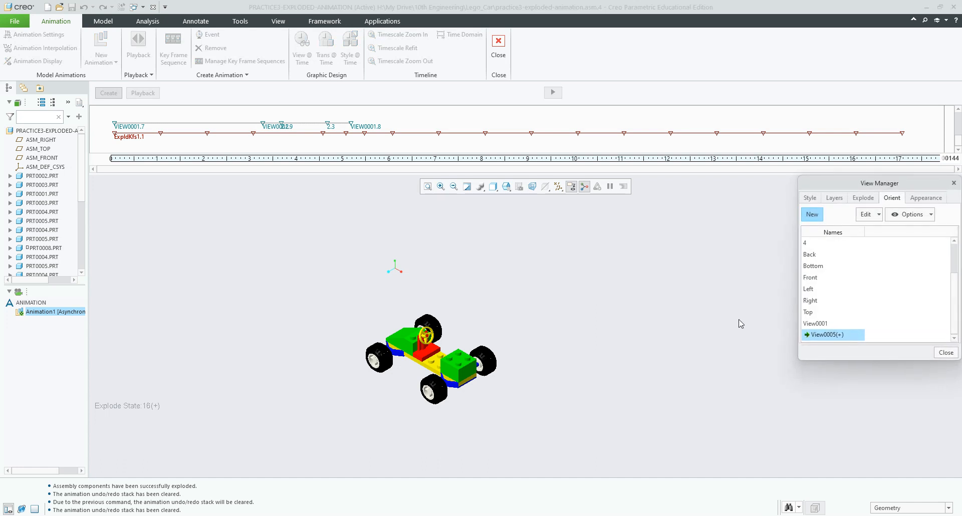
# Step: Rename the saved orientation View0001 to '1' in the View Manager Orient list
pyautogui.click(818, 325)
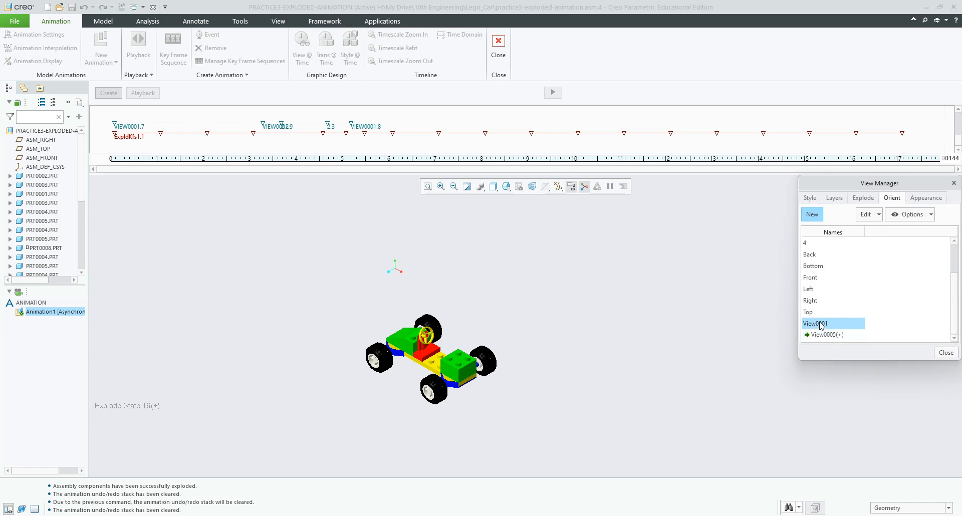
pyautogui.rightClick(818, 325)
pyautogui.click(847, 372)
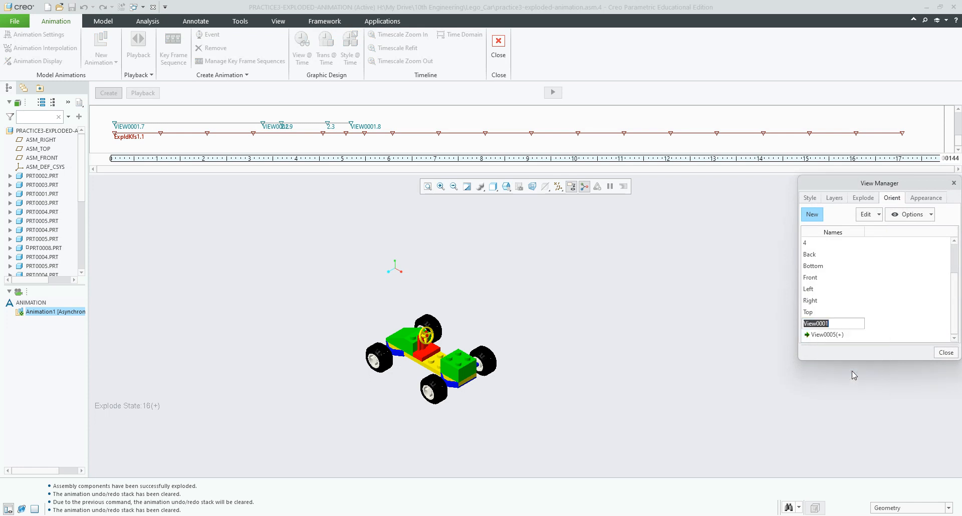
pyautogui.write('1')
pyautogui.press('Return')
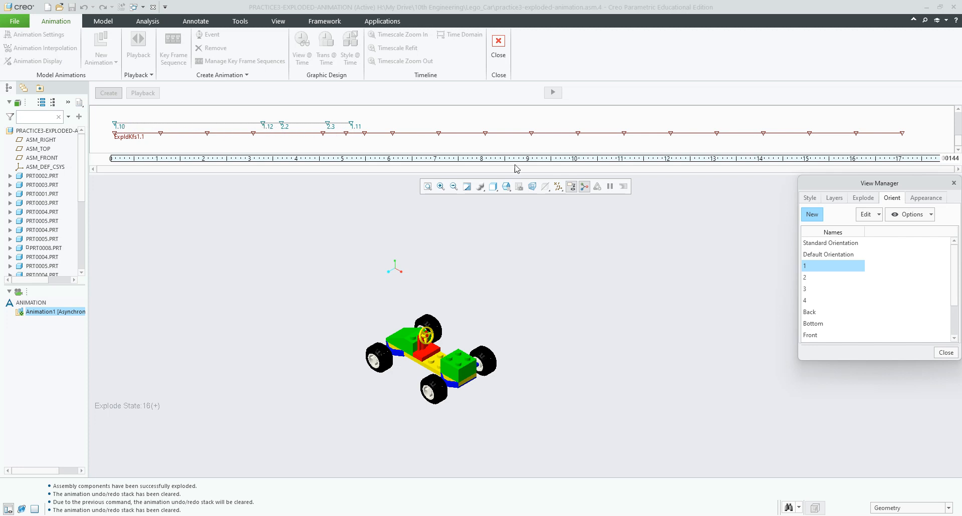
# Step: Close View Manager and generate the animation, overwriting the existing result
pyautogui.click(946, 352)
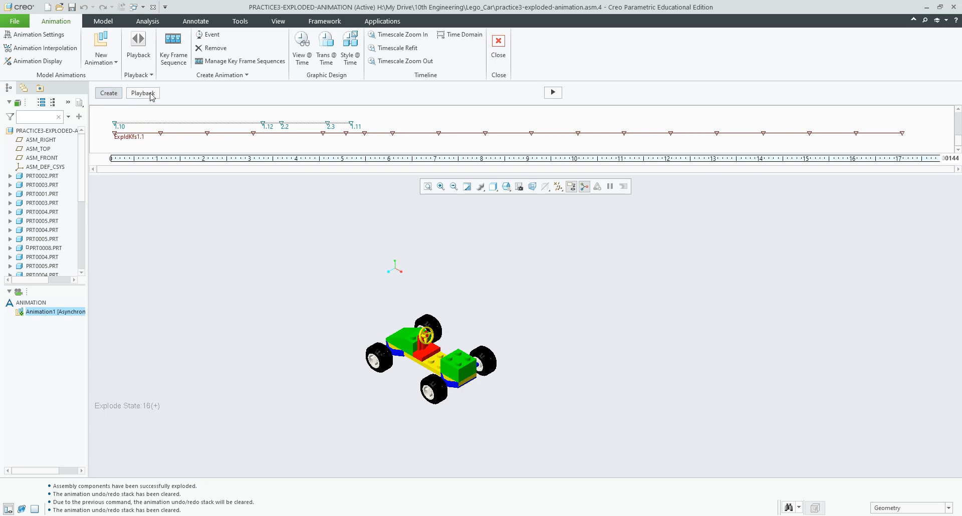
pyautogui.click(553, 93)
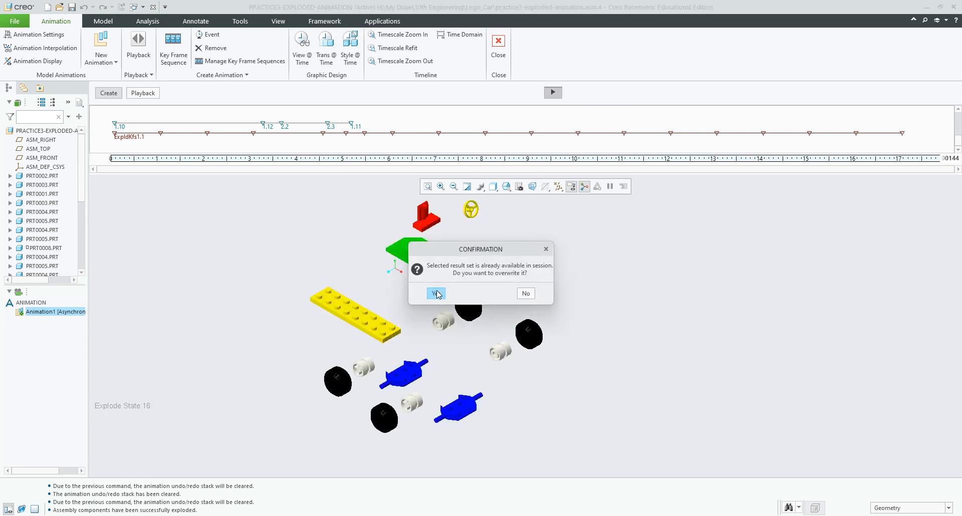
pyautogui.click(435, 293)
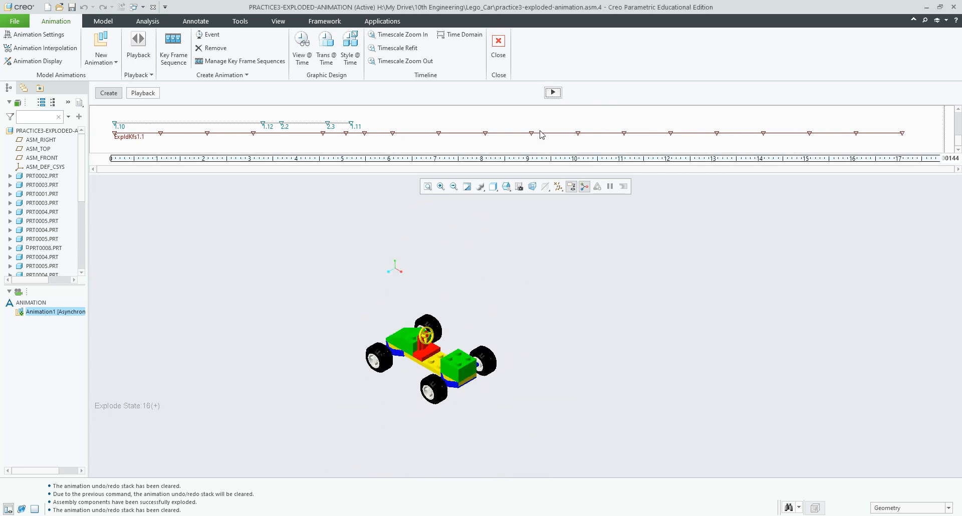
# Step: Play back the animation, scrub frames between about 1.9 and 3.3 seconds, then resume editing
pyautogui.click(145, 93)
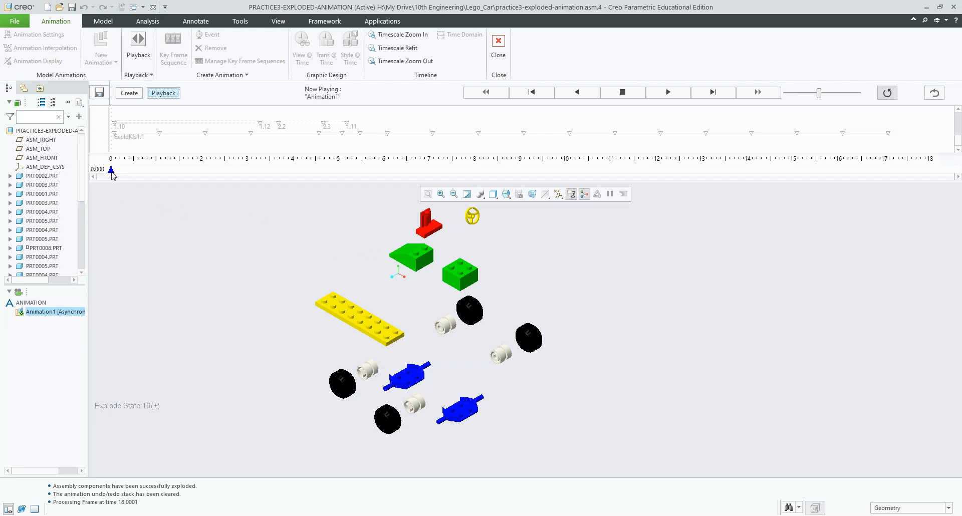
pyautogui.moveTo(111, 170)
pyautogui.mouseDown()
pyautogui.moveTo(268, 175)
pyautogui.moveTo(253, 175)
pyautogui.mouseUp()
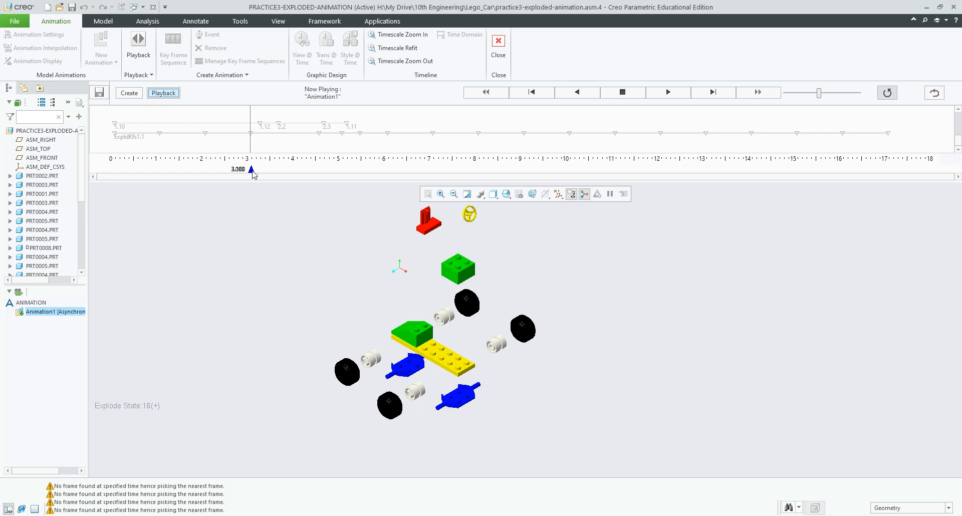
pyautogui.moveTo(252, 170); pyautogui.dragTo(260, 171)
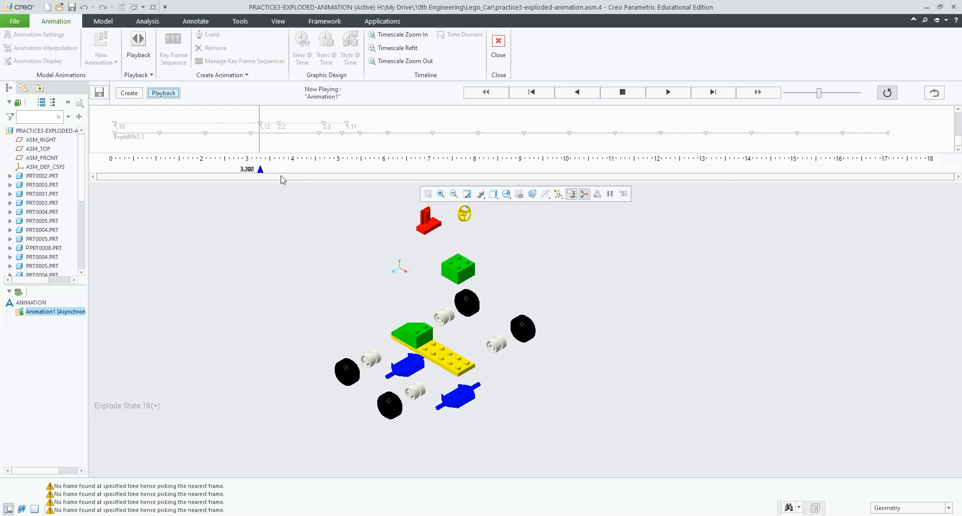
pyautogui.moveTo(260, 172)
pyautogui.mouseDown()
pyautogui.moveTo(316, 172)
pyautogui.moveTo(198, 168)
pyautogui.mouseUp()
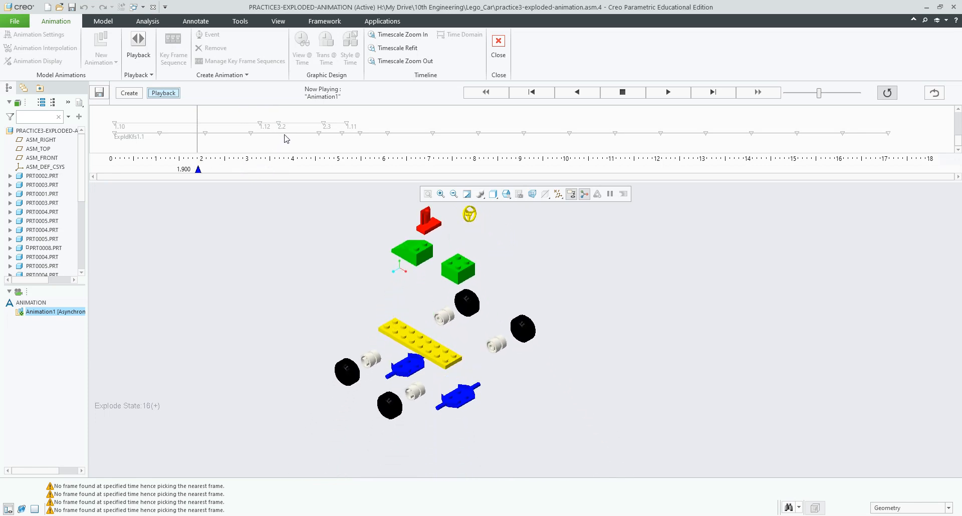
pyautogui.moveTo(198, 170); pyautogui.dragTo(251, 170)
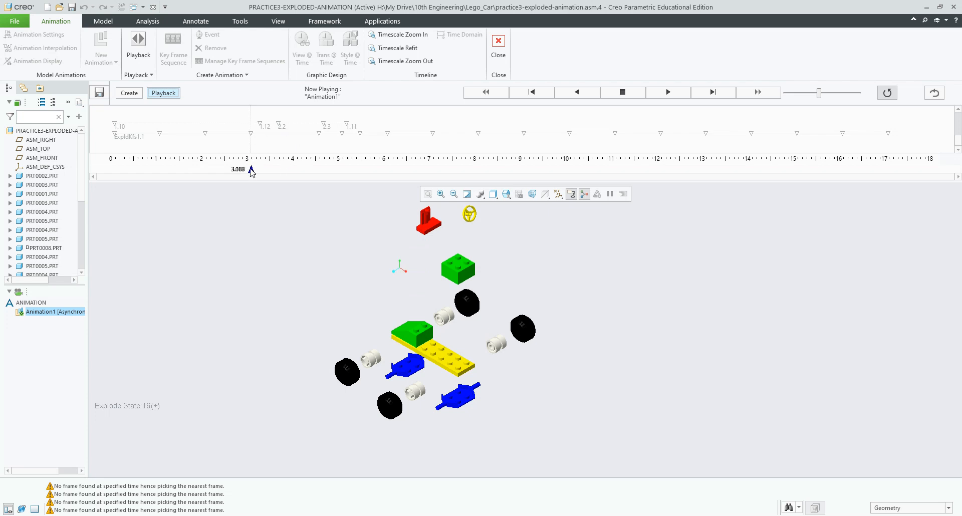
pyautogui.click(130, 95)
# Step: Preview the ExpldKfs1 key frames around 3 seconds, comparing explode states 13, 14 and 15
pyautogui.click(252, 138)
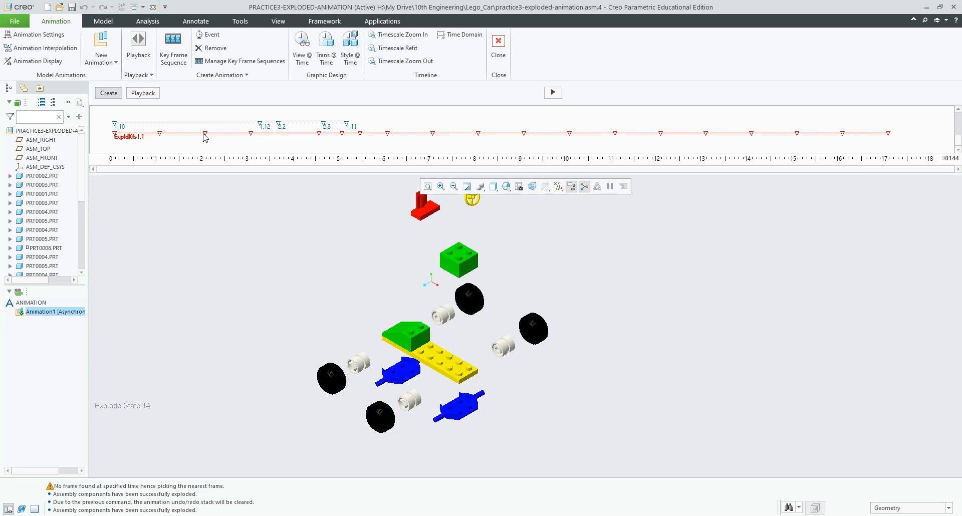
pyautogui.click(160, 134)
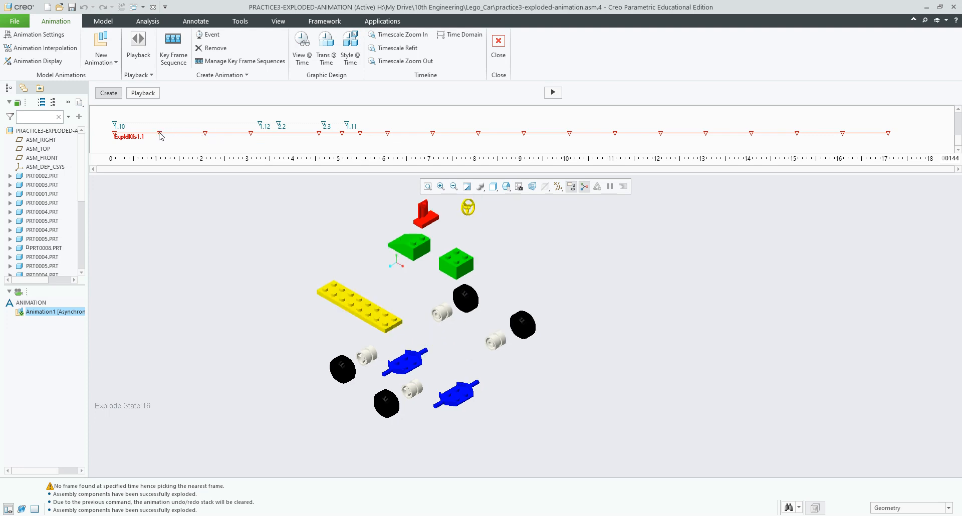
pyautogui.click(205, 134)
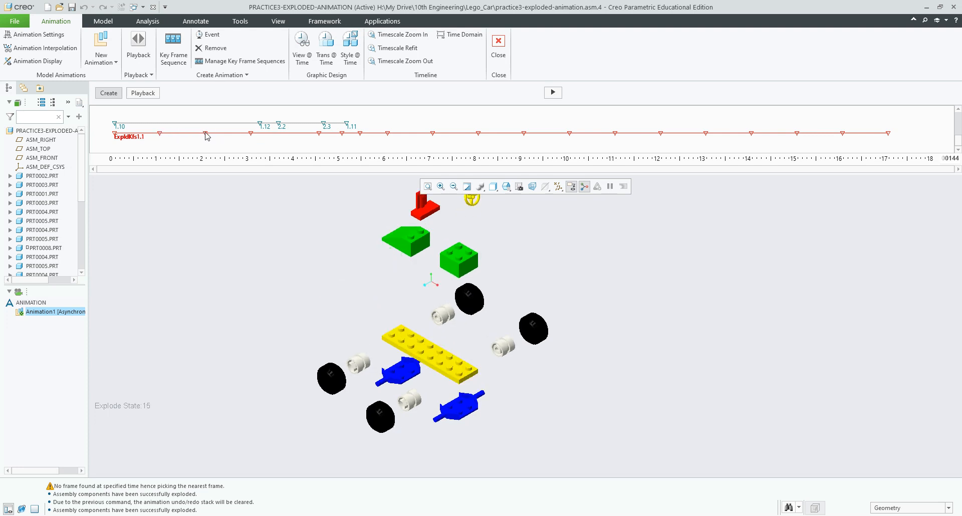
pyautogui.click(251, 134)
pyautogui.click(318, 134)
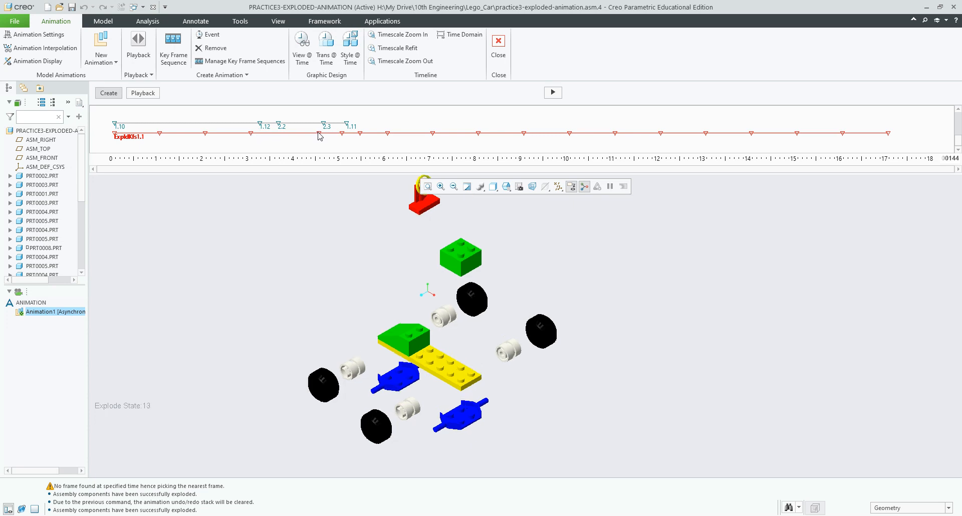
pyautogui.click(252, 133)
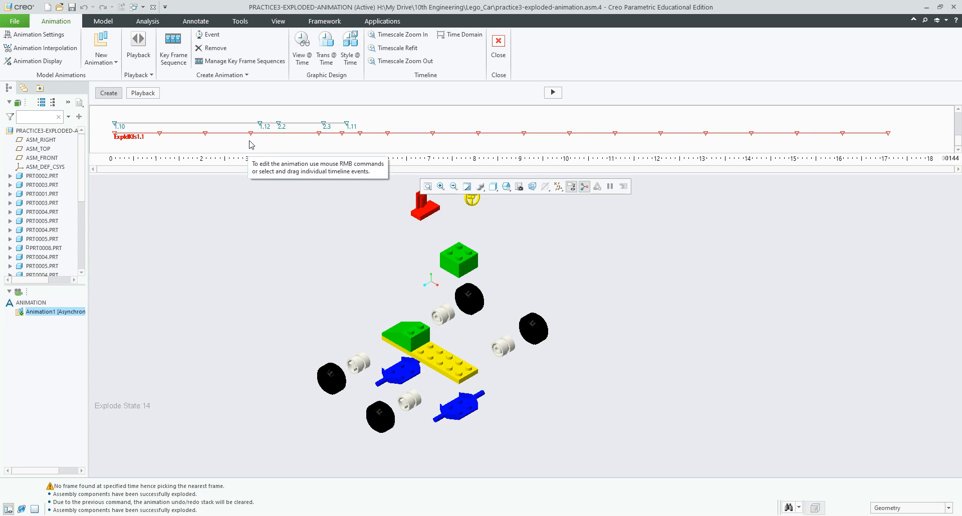
# Step: Add a 3.5-second key frame holding explode state 14 to the ExpldKfs1 sequence
pyautogui.click(224, 62)
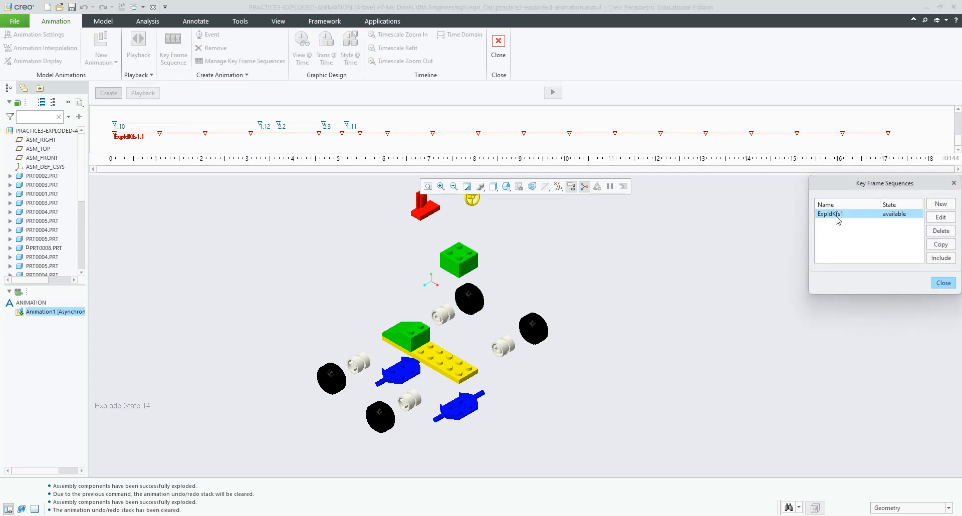
pyautogui.click(940, 217)
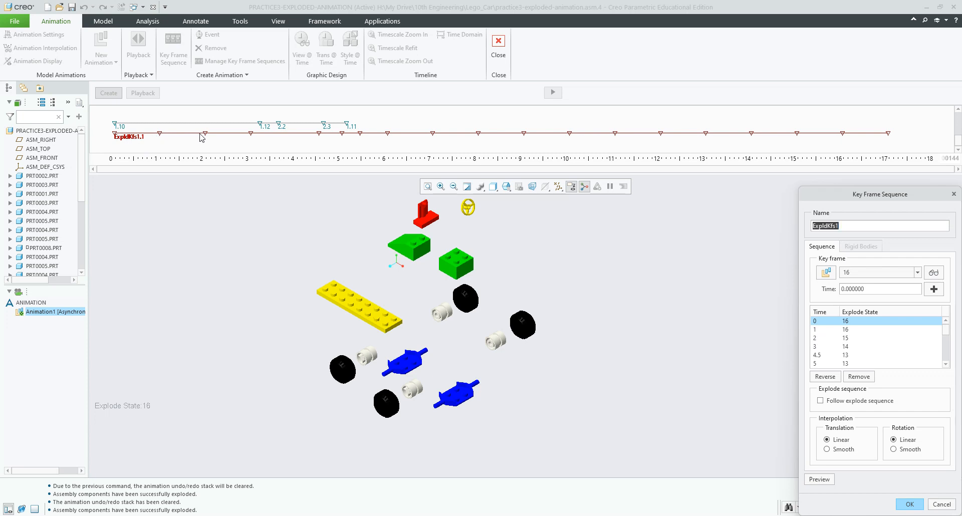
pyautogui.click(847, 346)
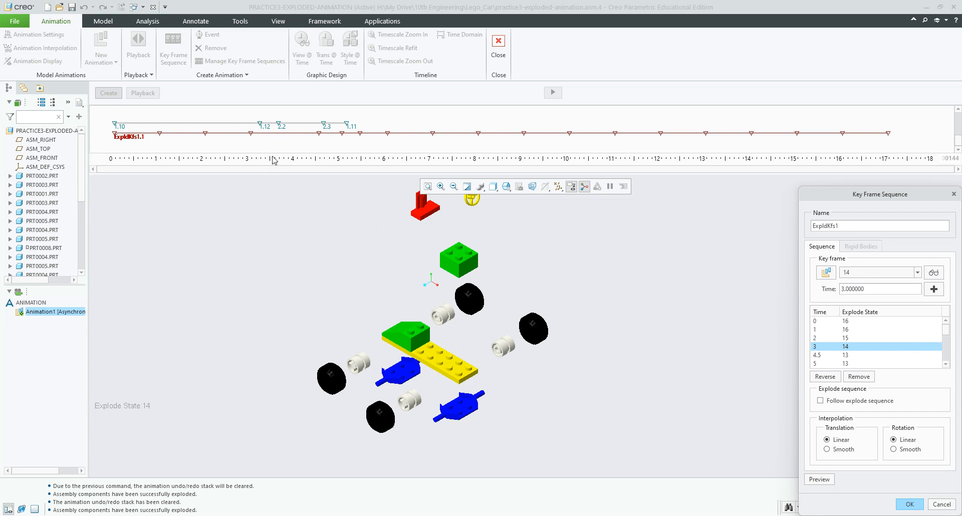
pyautogui.doubleClick(865, 289)
pyautogui.write('3.5')
pyautogui.click(934, 290)
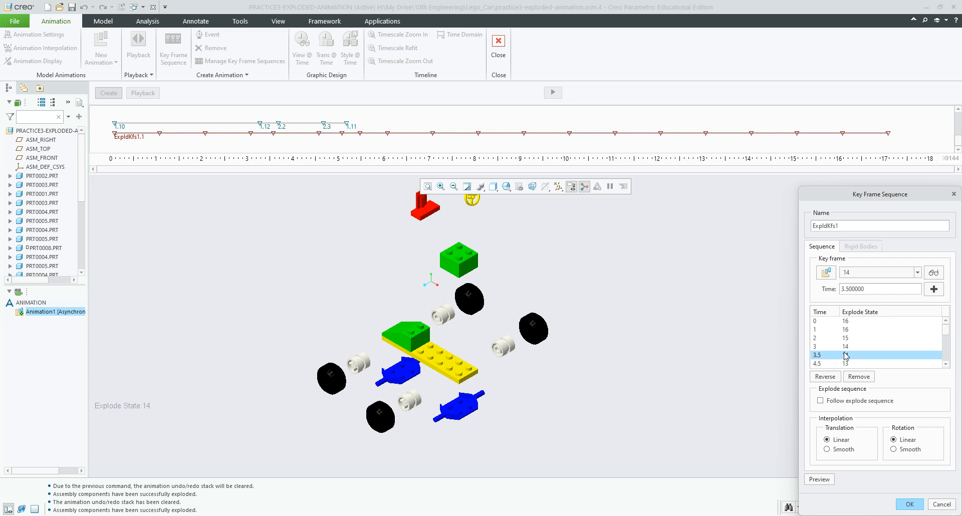
pyautogui.click(909, 504)
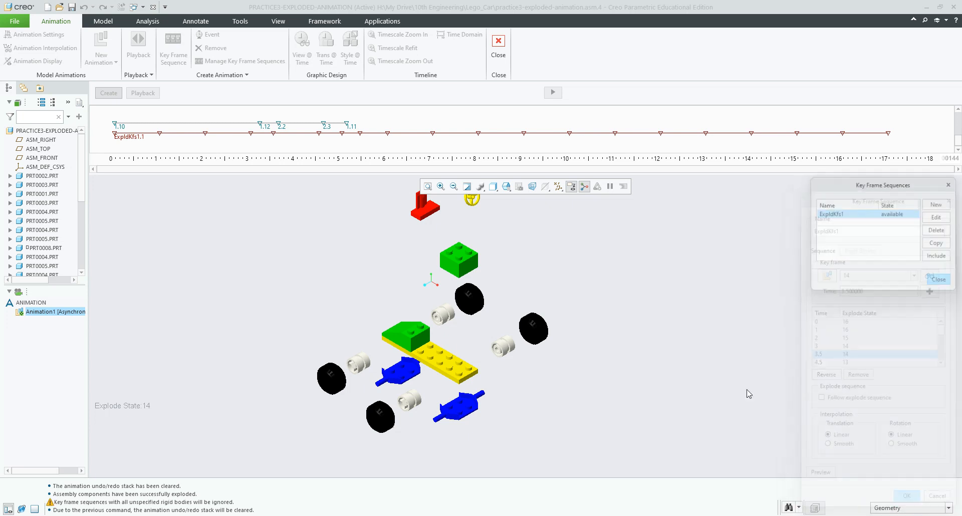
# Step: Nudge a timeline key frame slightly later, then preview nearby key frames and starting explode state 16
pyautogui.click(943, 283)
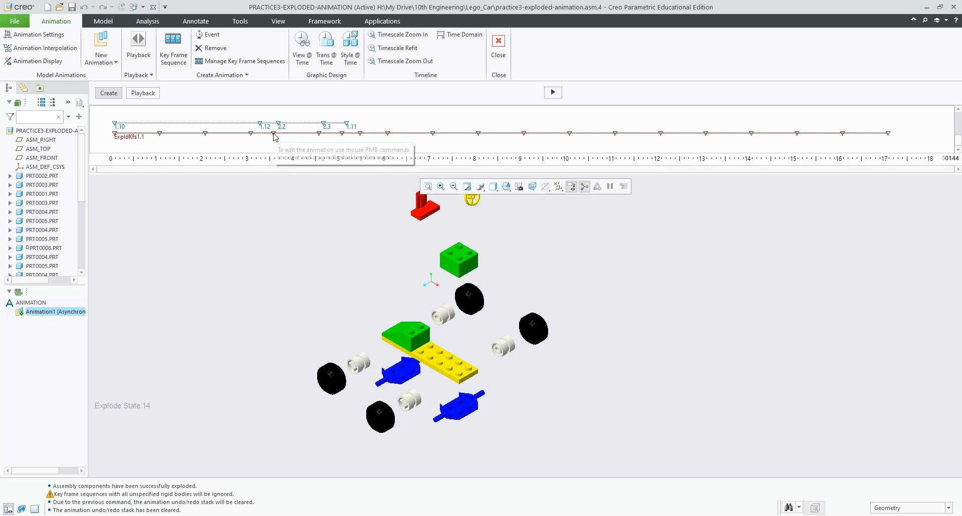
pyautogui.moveTo(274, 134)
pyautogui.mouseDown()
pyautogui.moveTo(286, 134)
pyautogui.moveTo(278, 135)
pyautogui.mouseUp()
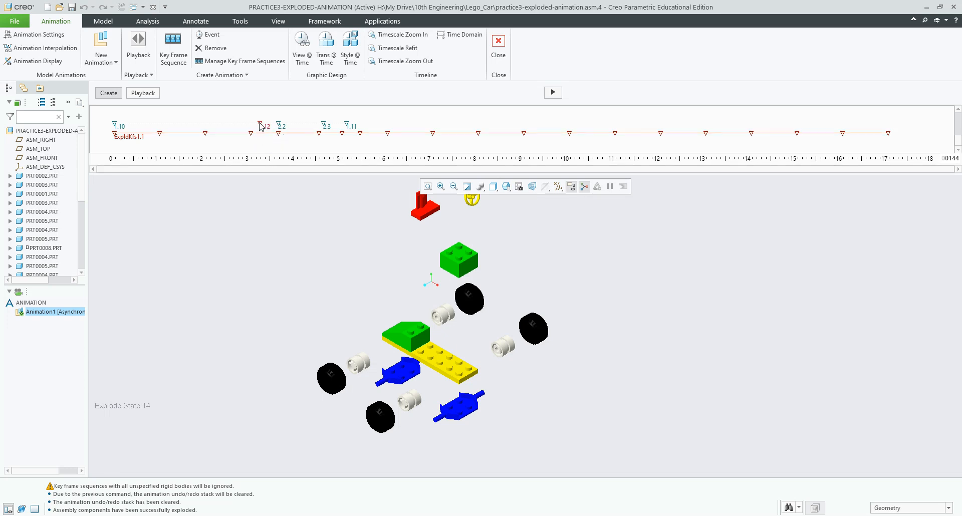
pyautogui.scroll(-4, 279, 123)
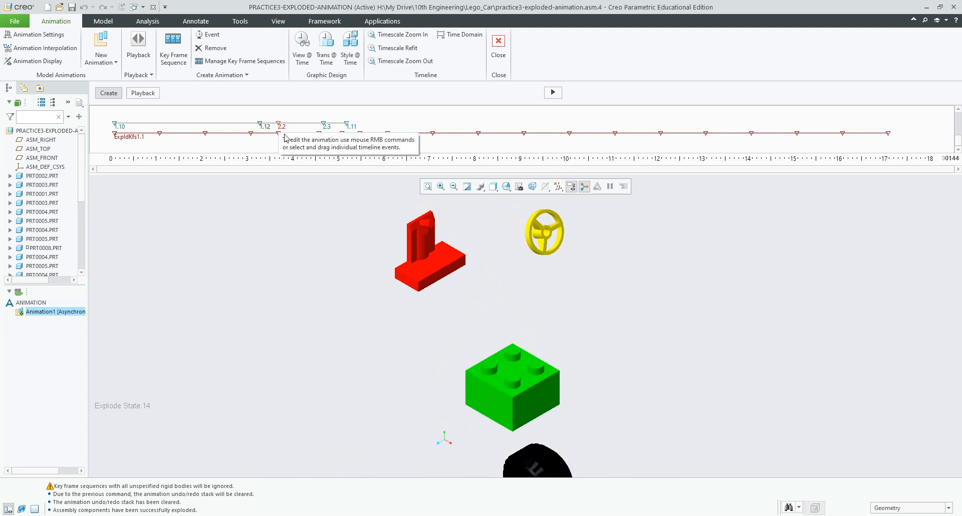
pyautogui.click(320, 134)
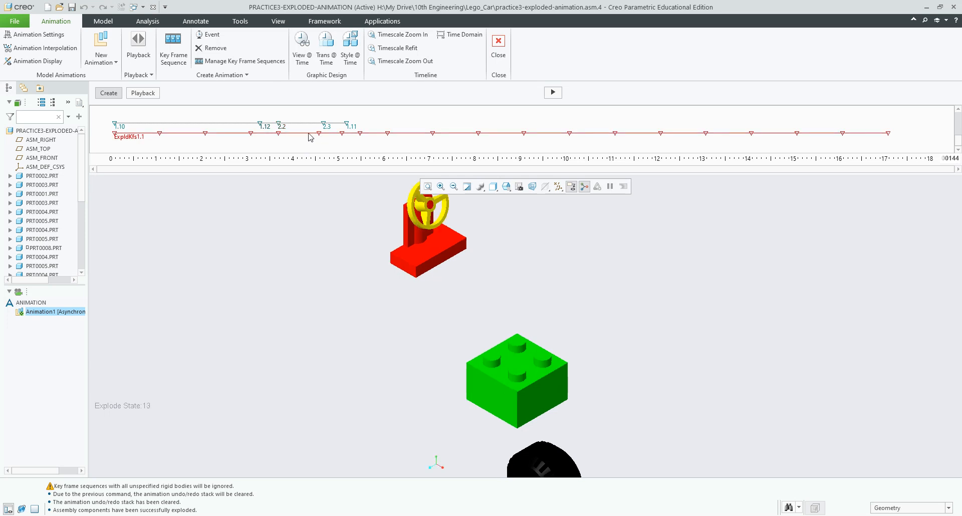
pyautogui.click(279, 132)
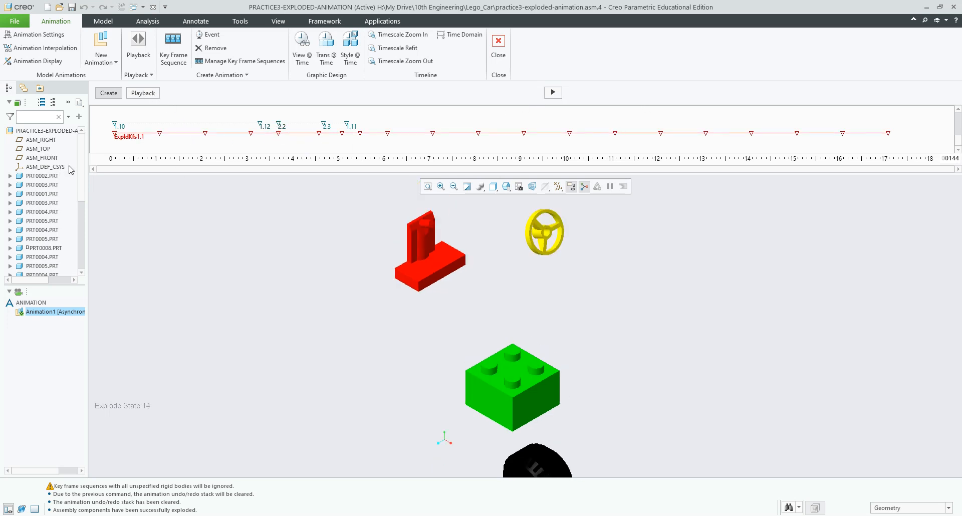
pyautogui.click(115, 134)
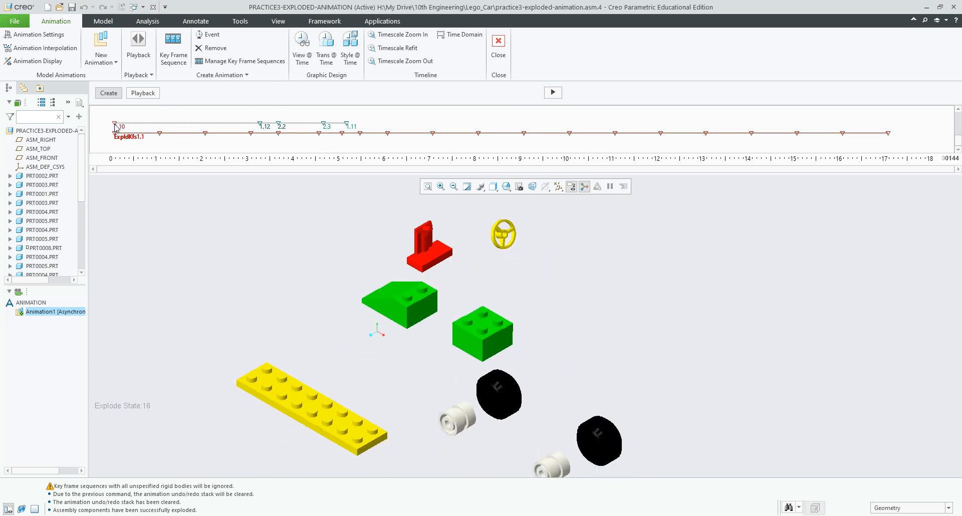
# Step: Regenerate the animation through 18 seconds, overwriting the old result, and enter playback of Animation1
pyautogui.click(553, 92)
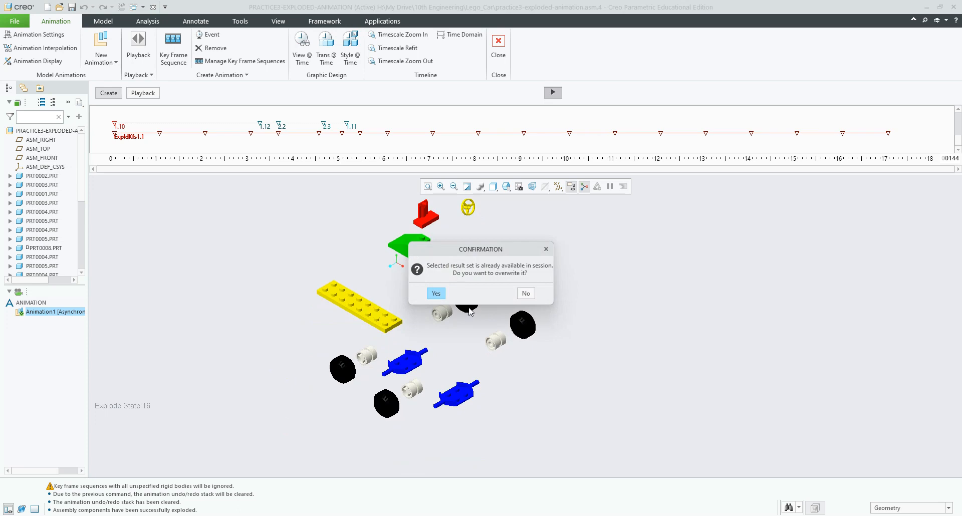
pyautogui.click(436, 293)
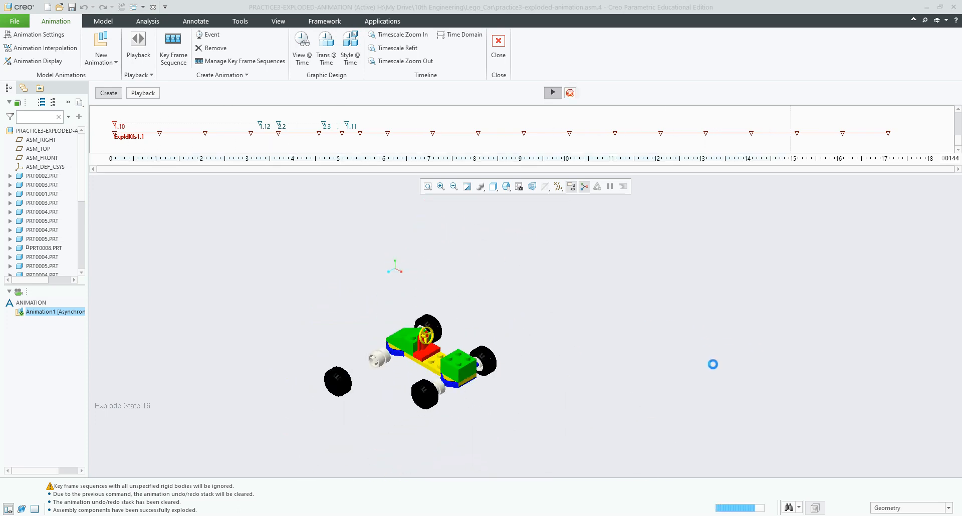
pyautogui.click(146, 94)
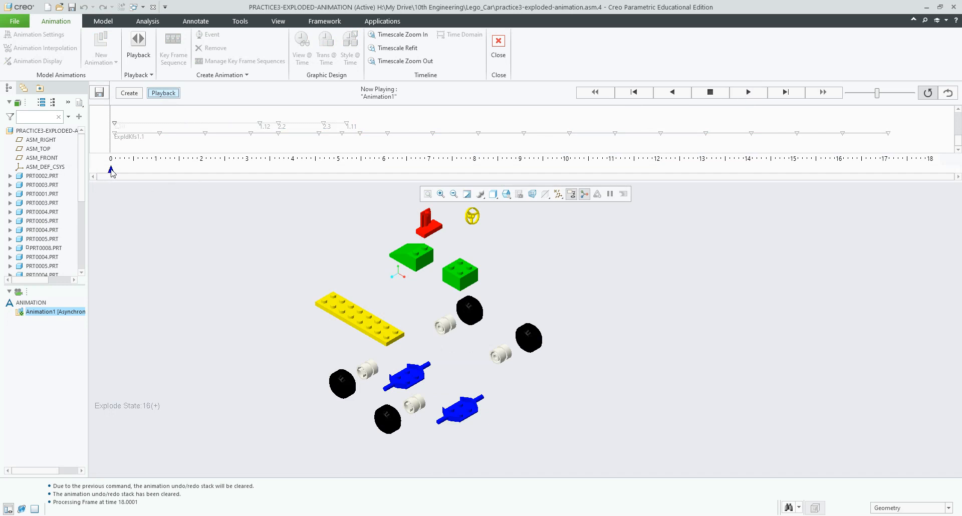
# Step: Scrub Animation1 to 4.708 seconds to check the seated steering wheel, then resume timeline editing
pyautogui.moveTo(112, 173); pyautogui.dragTo(339, 173)
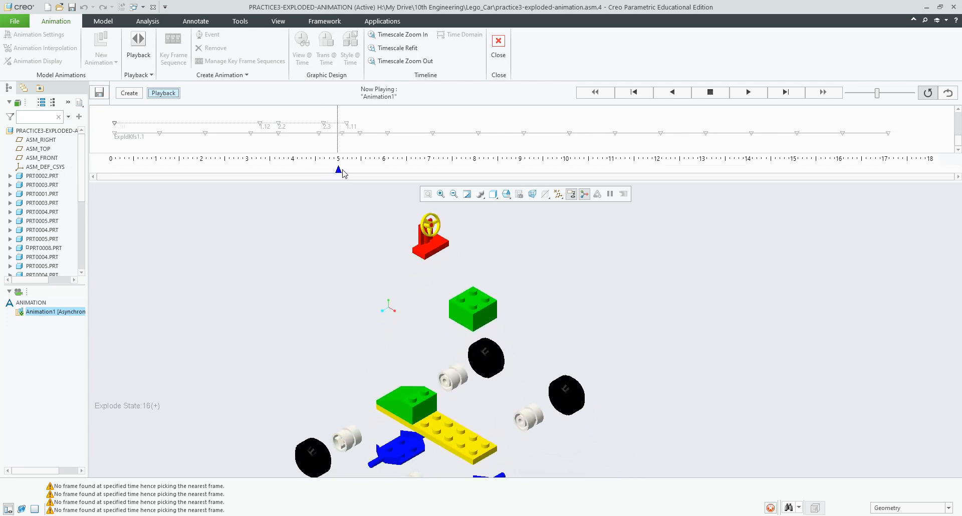
pyautogui.click(316, 170)
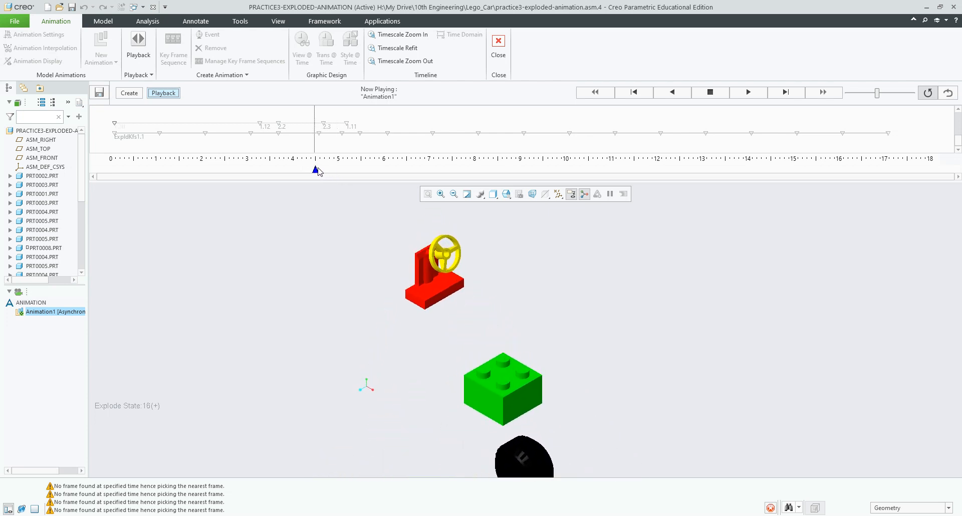
pyautogui.moveTo(317, 171); pyautogui.dragTo(325, 171)
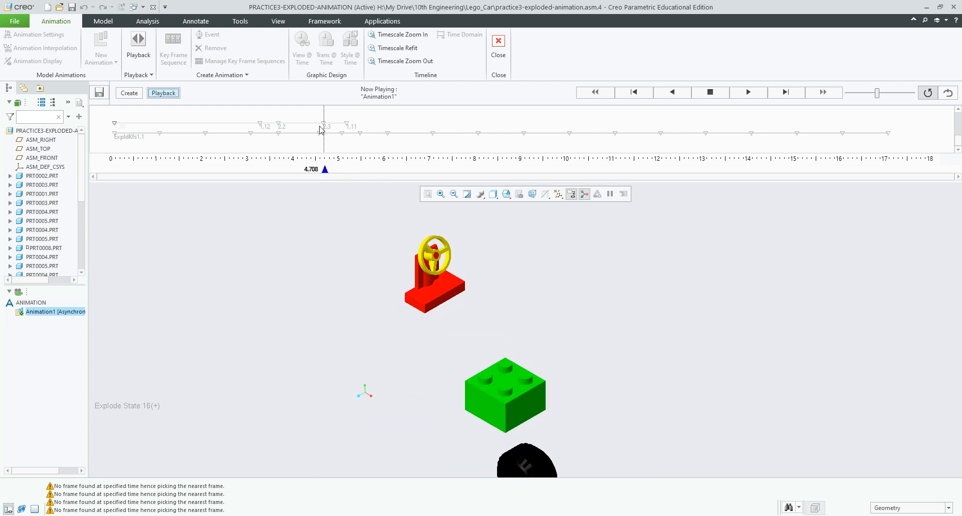
pyautogui.click(119, 94)
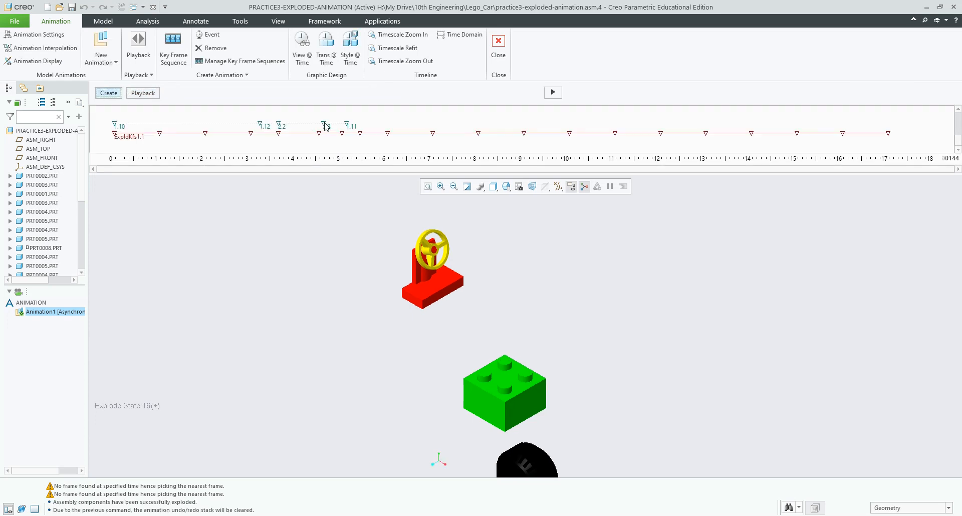
# Step: Move the 2.3 view key slightly earlier and regenerate, confirming both overwrite prompts
pyautogui.moveTo(324, 124); pyautogui.dragTo(320, 125)
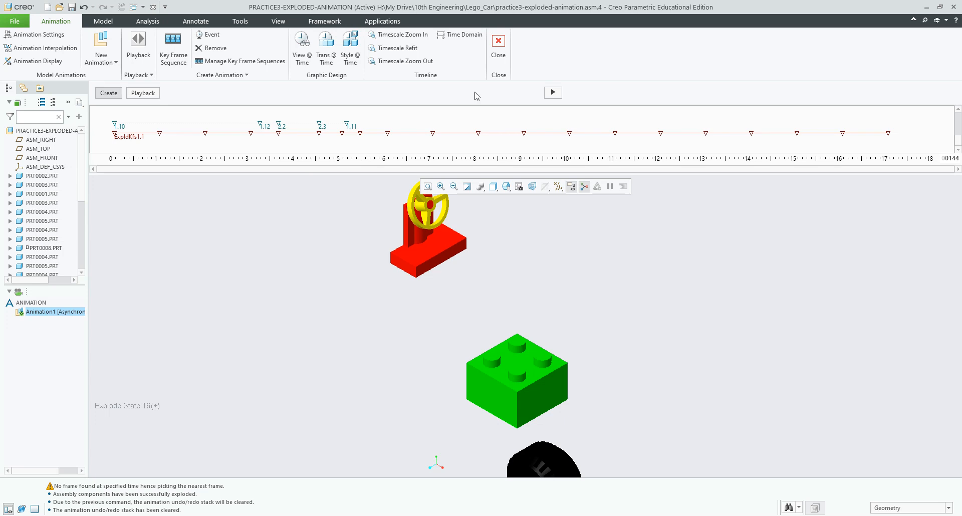
pyautogui.click(553, 92)
pyautogui.click(425, 293)
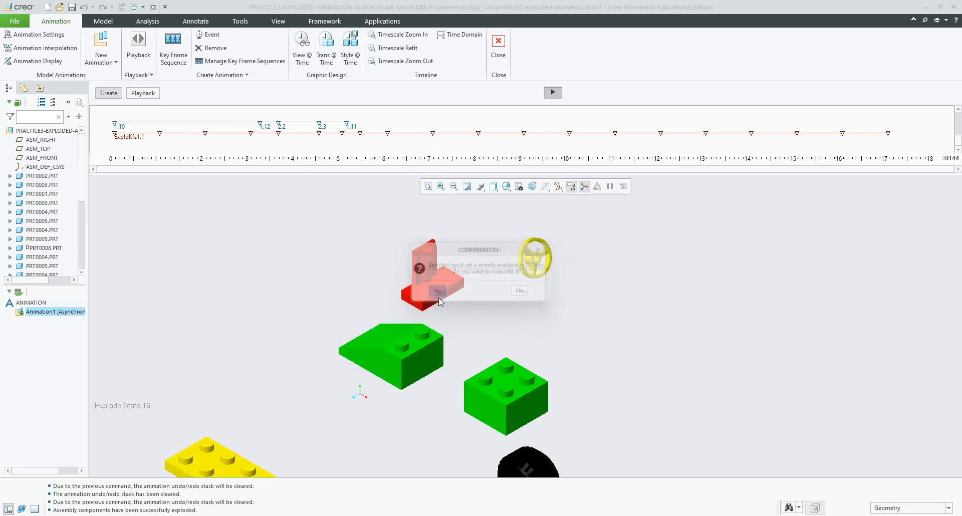
pyautogui.click(435, 293)
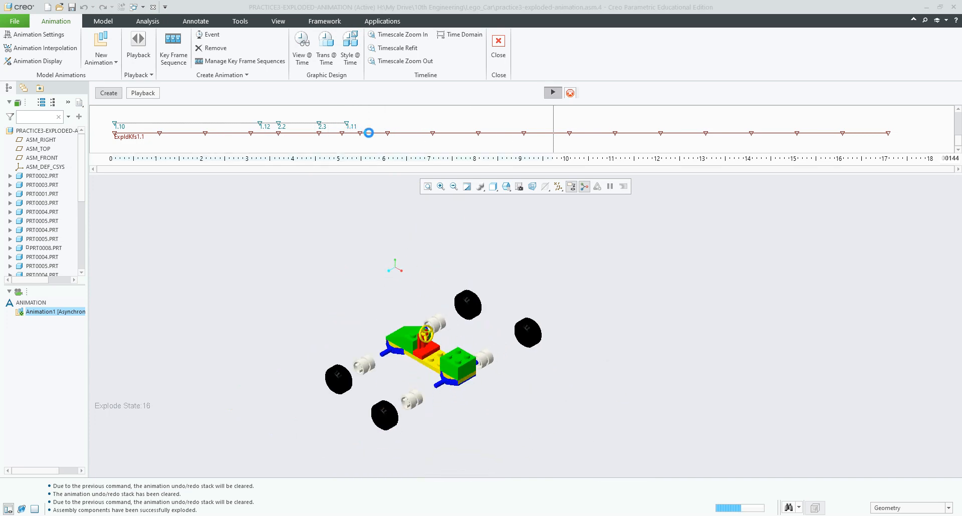
# Step: Play the animation, stop near 10 seconds, scrub back to an earlier frame, then resume editing
pyautogui.click(140, 99)
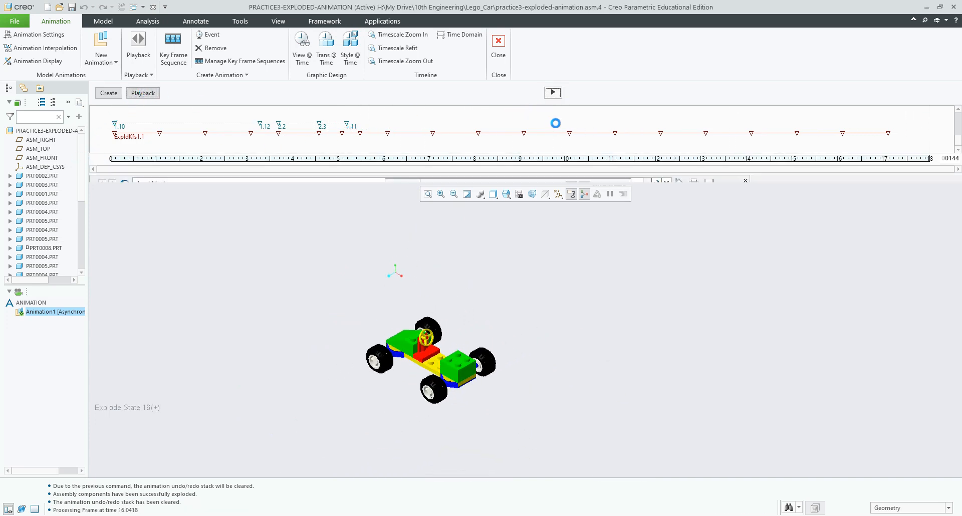
pyautogui.click(767, 96)
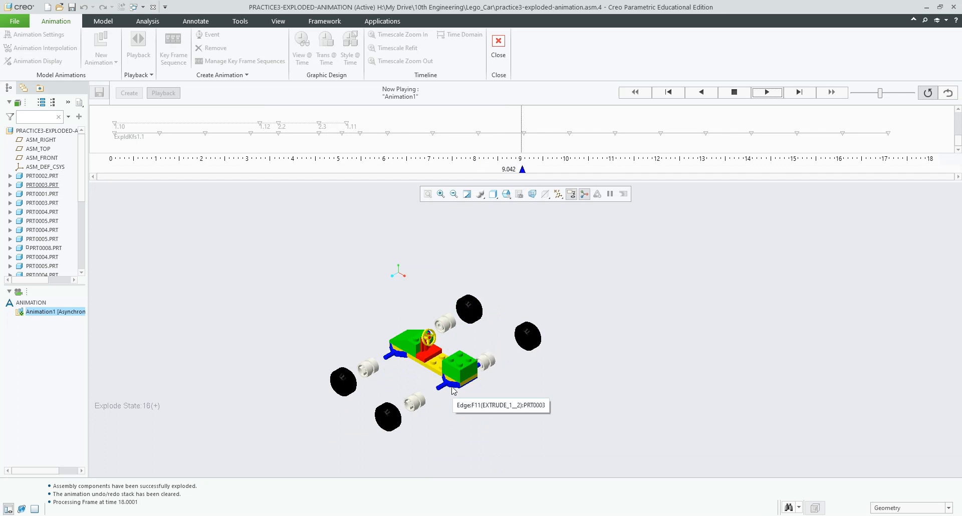
pyautogui.click(733, 92)
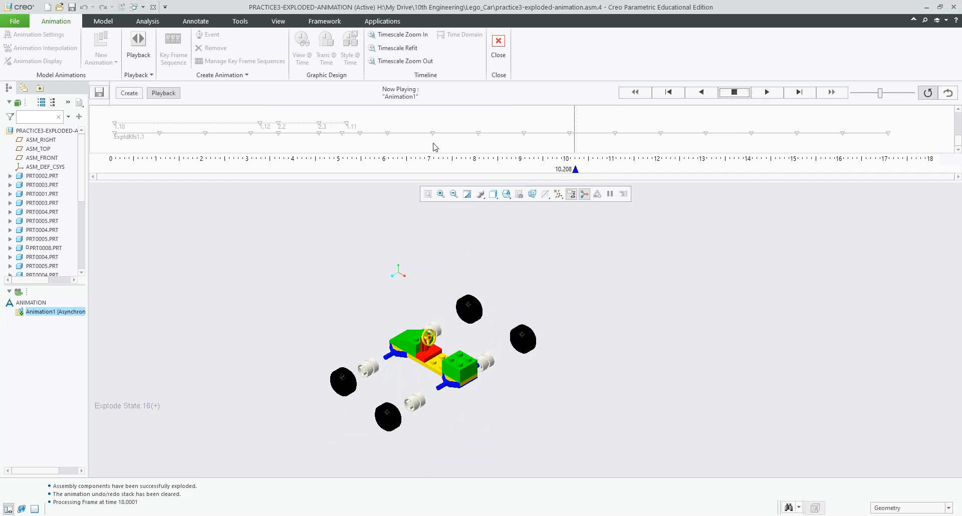
pyautogui.moveTo(575, 169); pyautogui.dragTo(390, 172)
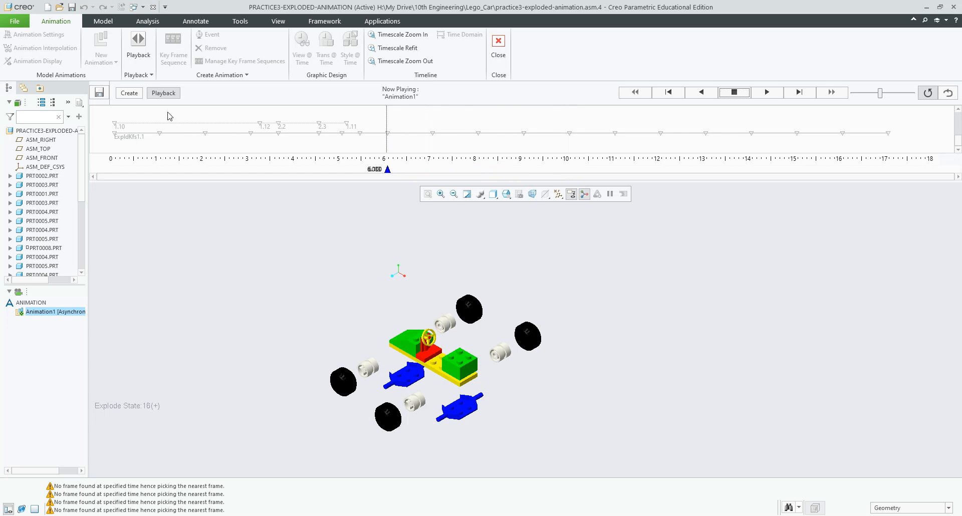
pyautogui.click(130, 94)
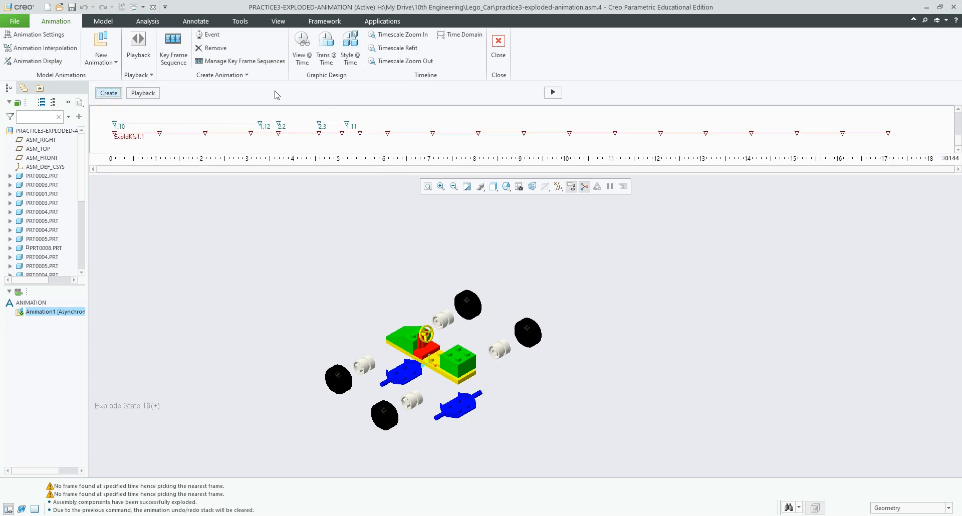
# Step: Add a View @ Time event for saved orientation 3 at 6 seconds on the timeline
pyautogui.click(303, 60)
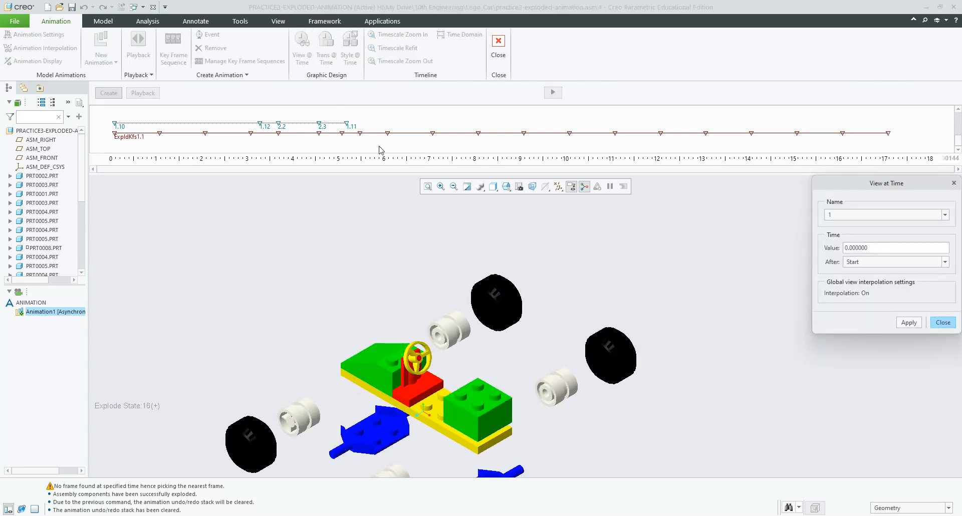
pyautogui.click(945, 217)
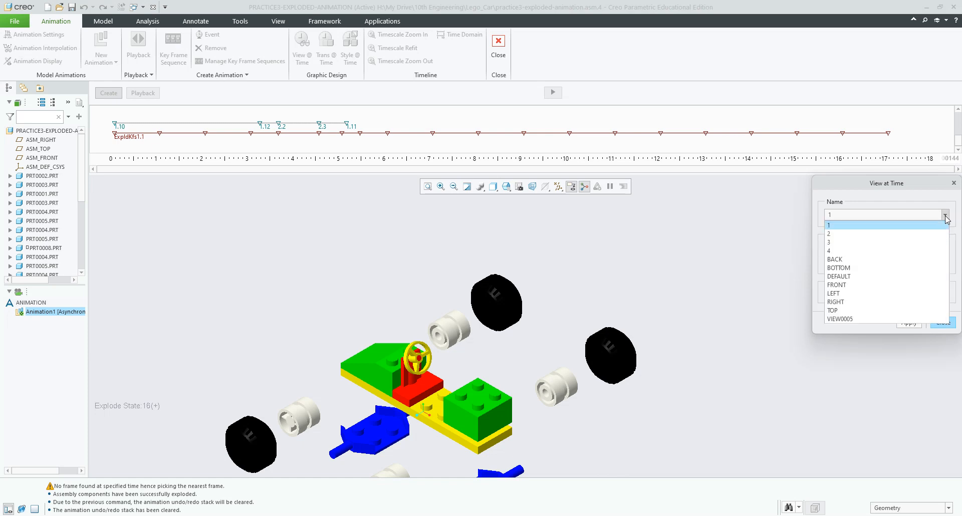
pyautogui.click(923, 243)
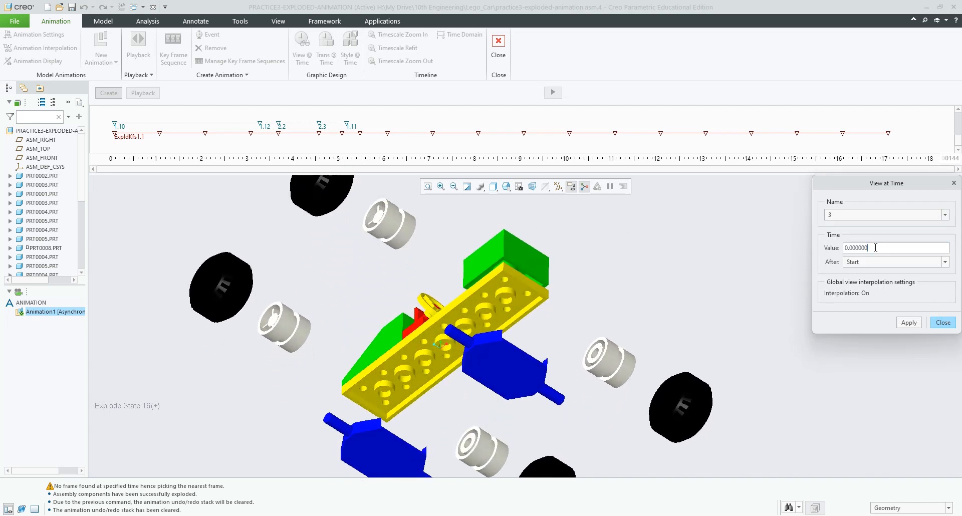
pyautogui.moveTo(875, 248); pyautogui.dragTo(814, 250)
pyautogui.write('6')
pyautogui.click(908, 324)
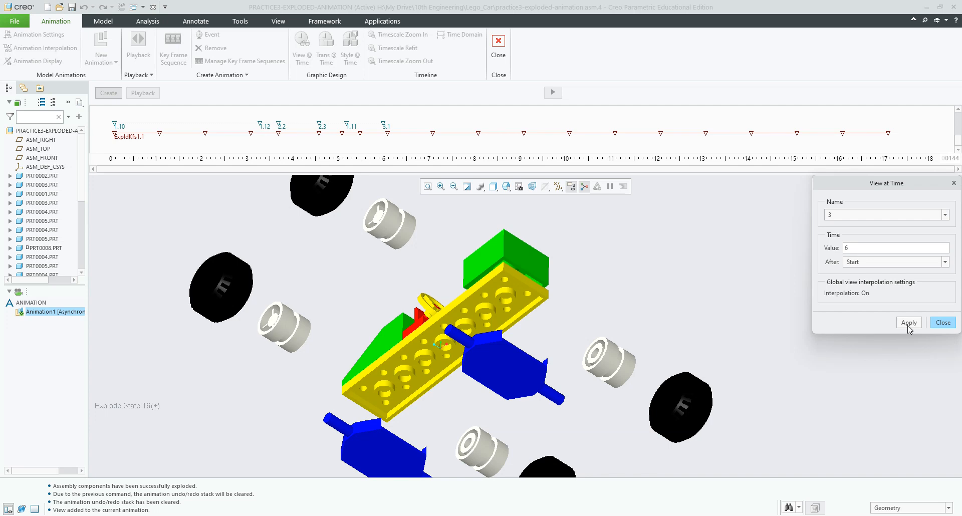
pyautogui.click(942, 324)
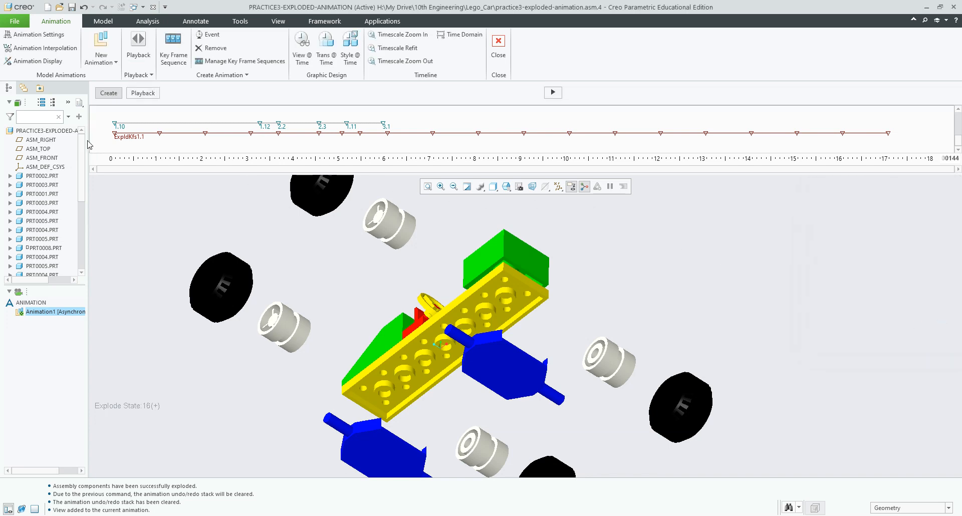
# Step: Select ExpldKfs1.1 and regenerate the animation, overwriting the previous results
pyautogui.doubleClick(115, 136)
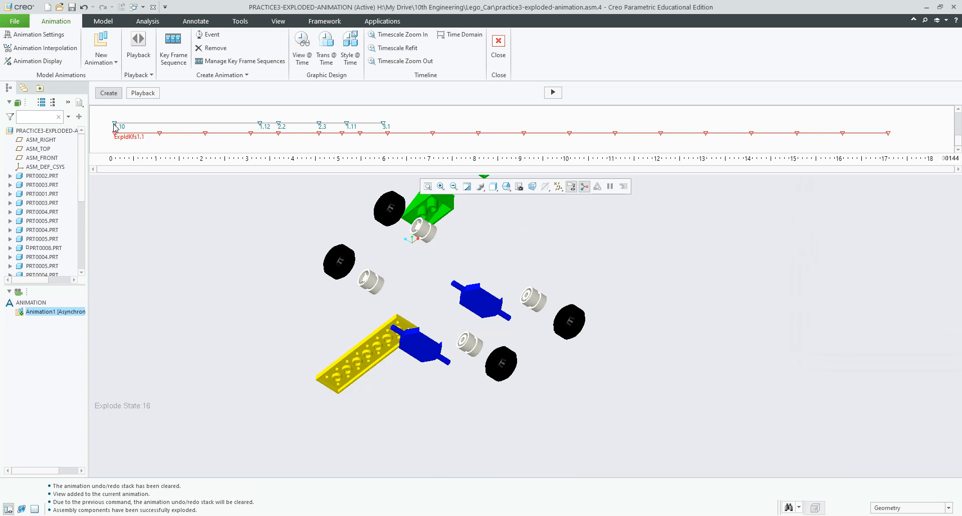
pyautogui.click(553, 93)
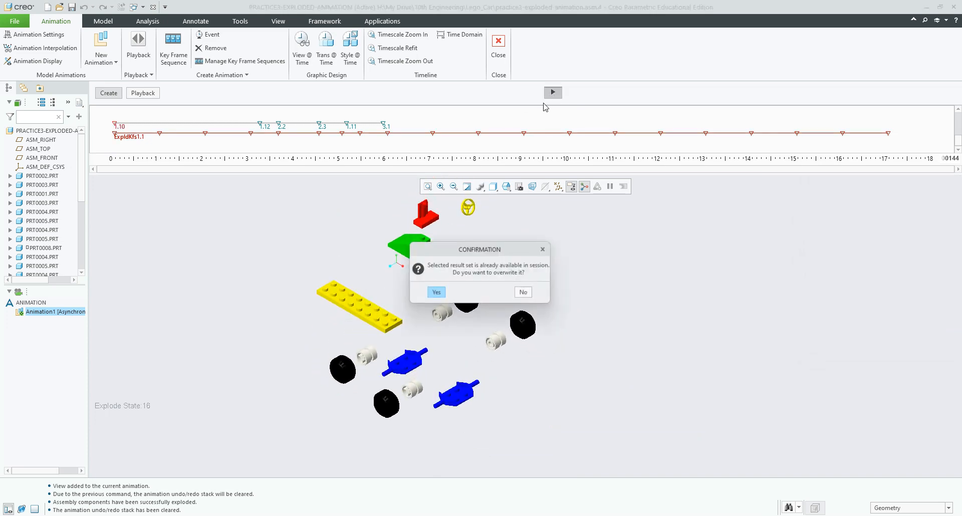
pyautogui.click(436, 292)
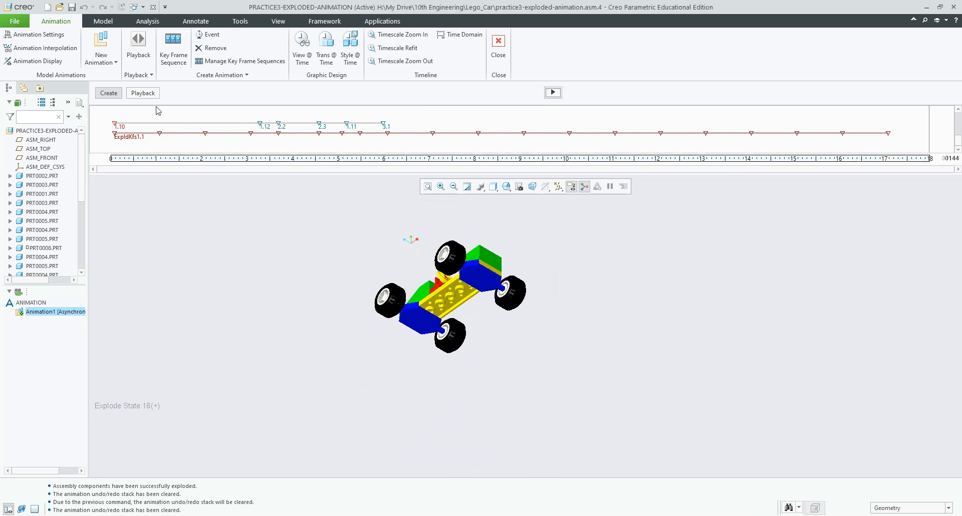
# Step: Scrub the playback from about 1.2 s to 12 s, then return to animation editing
pyautogui.click(143, 93)
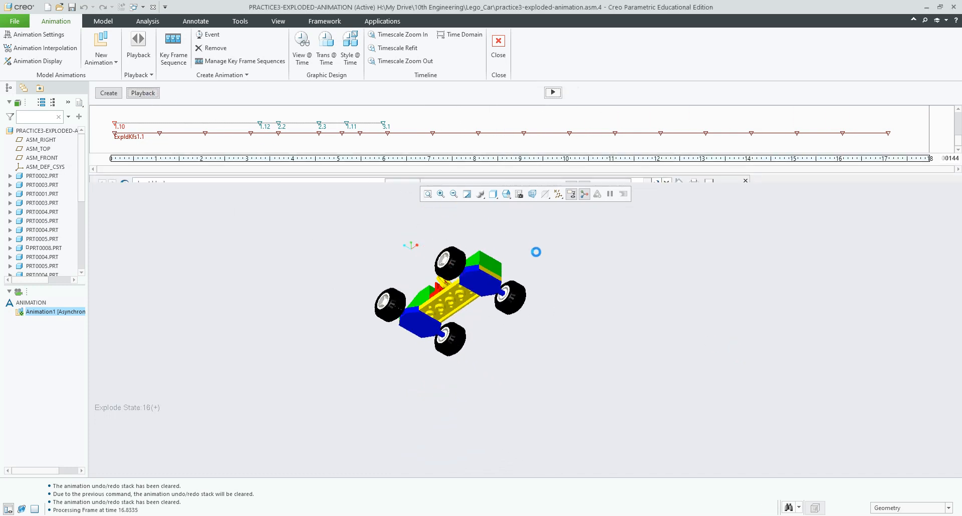
pyautogui.moveTo(112, 170)
pyautogui.mouseDown()
pyautogui.moveTo(438, 173)
pyautogui.moveTo(393, 175)
pyautogui.mouseUp()
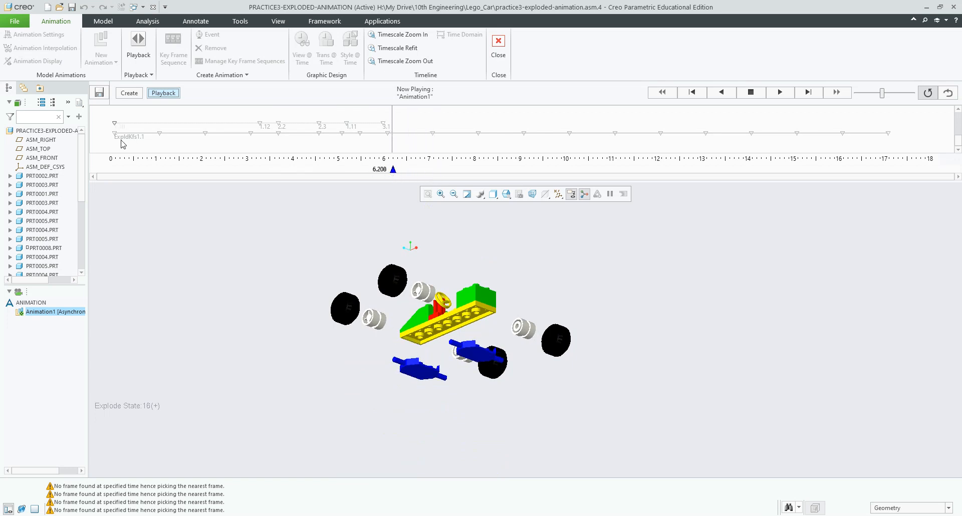
pyautogui.moveTo(393, 170)
pyautogui.mouseDown()
pyautogui.moveTo(777, 176)
pyautogui.moveTo(891, 164)
pyautogui.mouseUp()
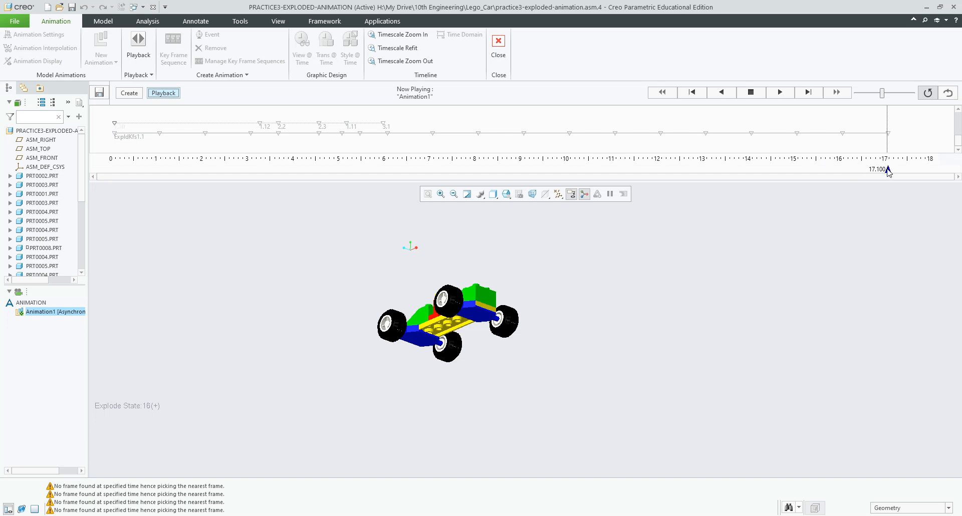
pyautogui.click(134, 97)
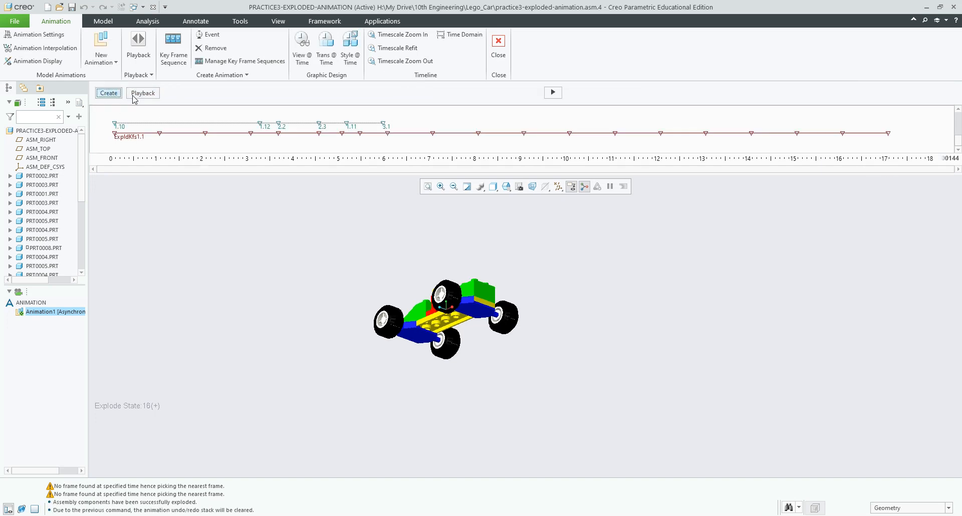
# Step: Browse the saved views listed in View @ Time without placing one
pyautogui.click(302, 48)
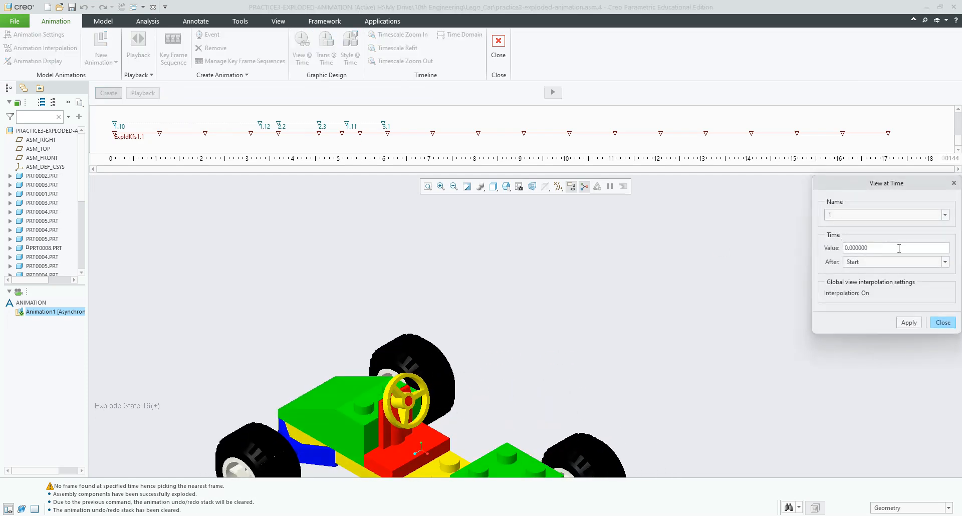
pyautogui.click(946, 215)
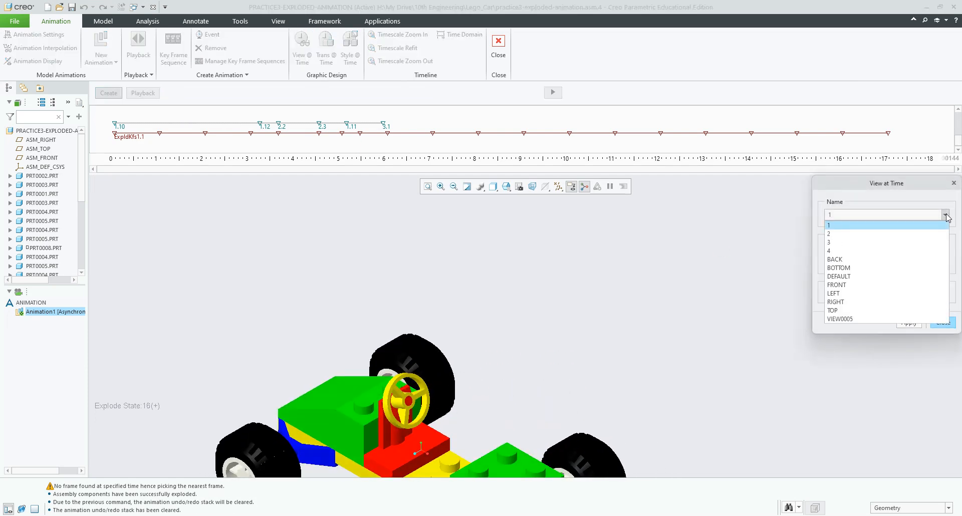
pyautogui.click(945, 215)
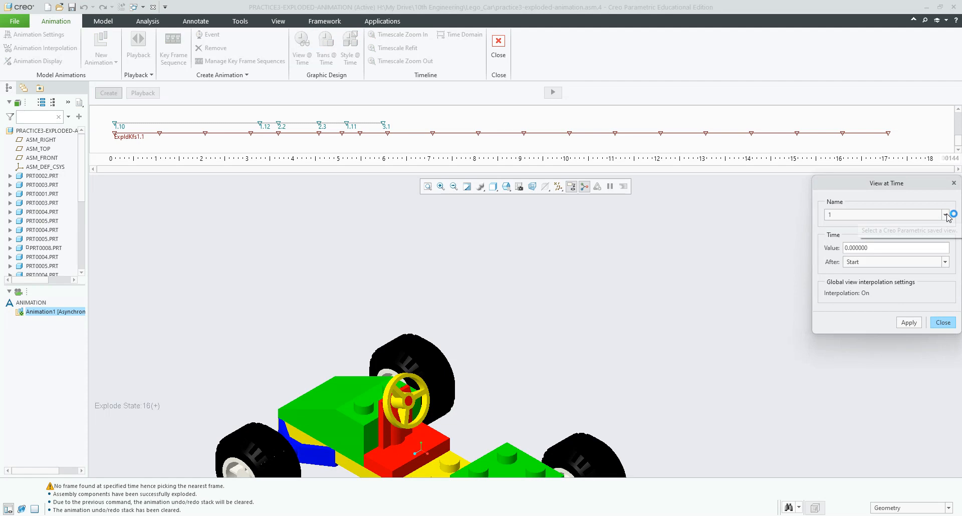
pyautogui.click(945, 216)
pyautogui.click(720, 261)
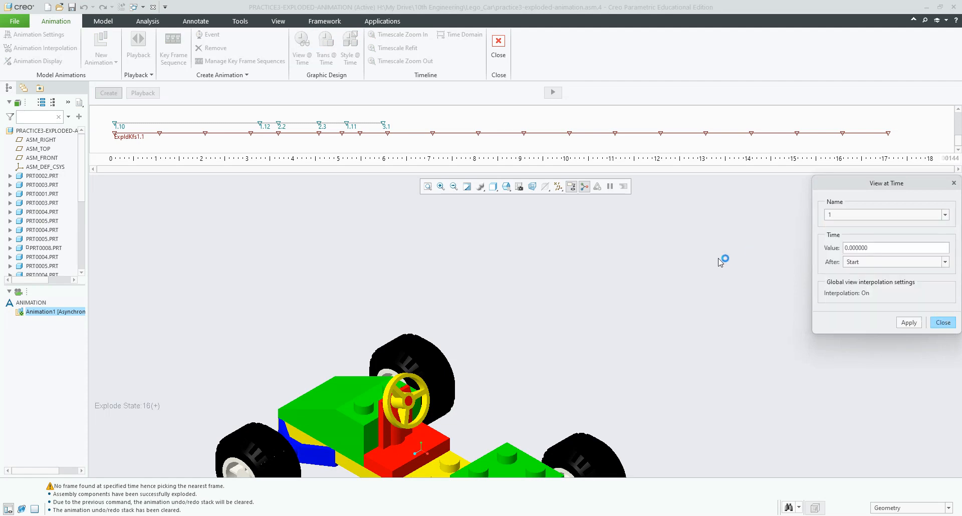
pyautogui.click(935, 324)
# Step: Apply saved orientation 4, preview explode states 10, 09 and 08 at their key frames, and close the View Manager
pyautogui.click(519, 186)
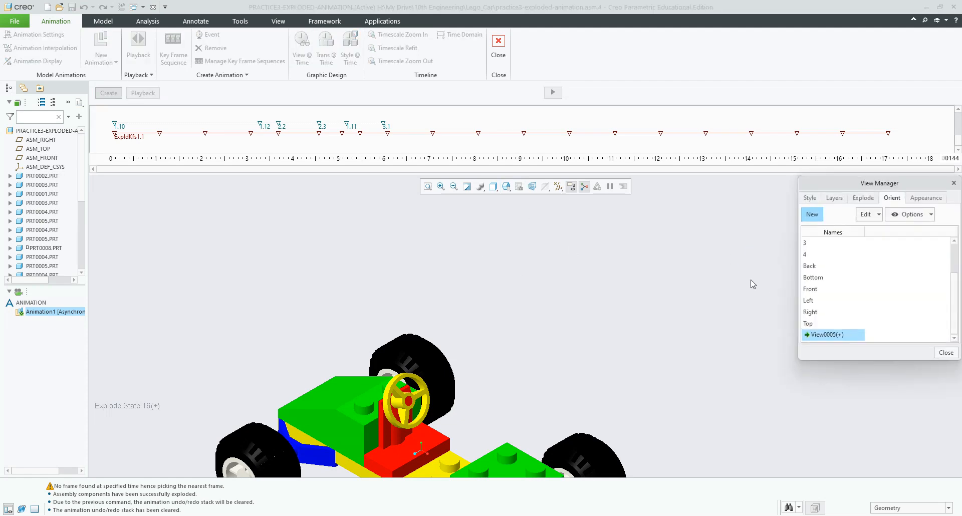
pyautogui.doubleClick(811, 255)
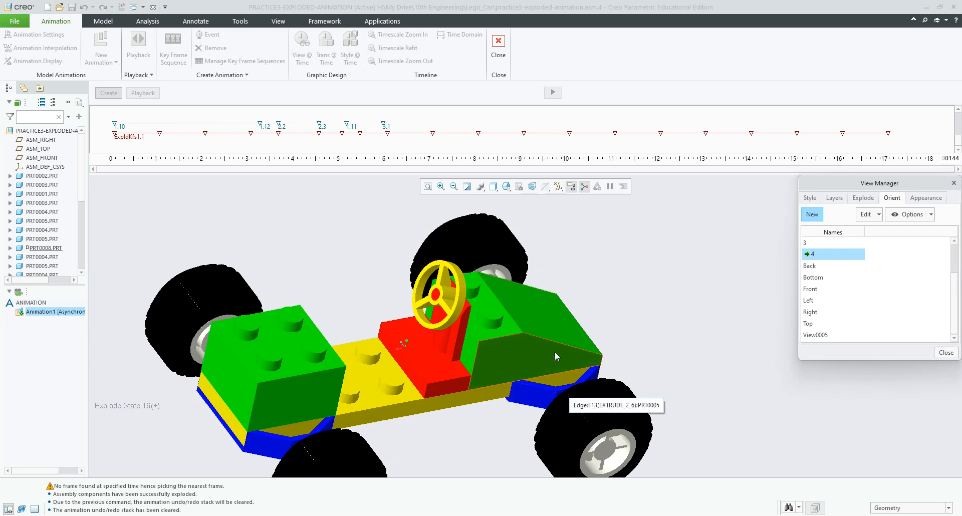
pyautogui.click(434, 136)
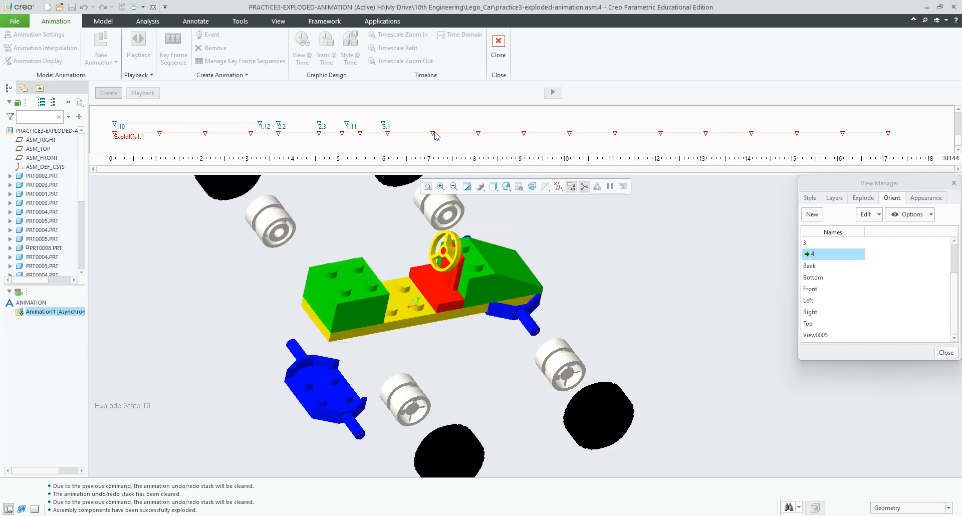
pyautogui.click(479, 136)
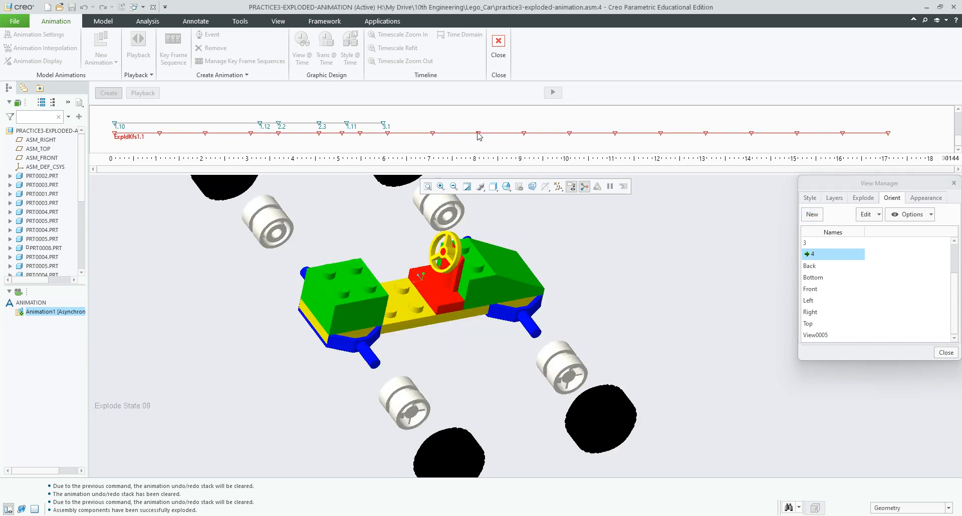
pyautogui.click(524, 135)
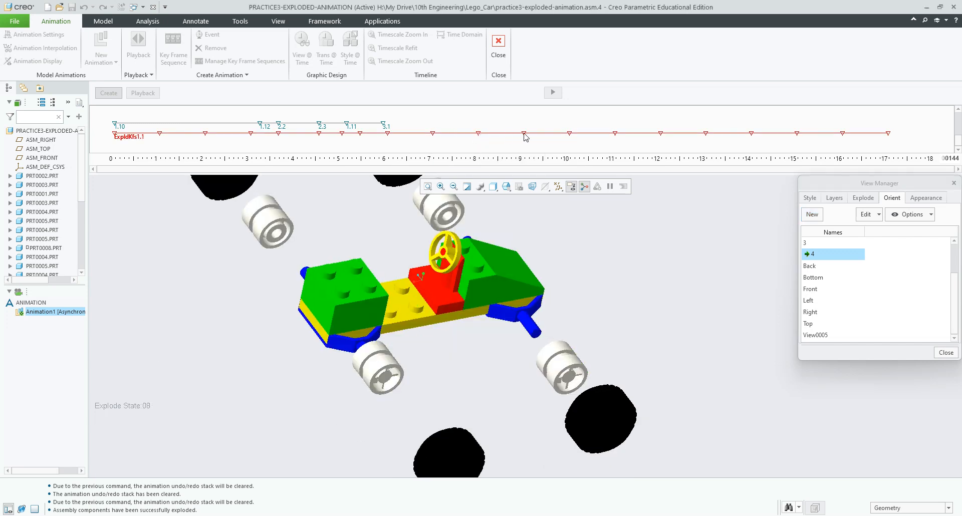
pyautogui.click(479, 135)
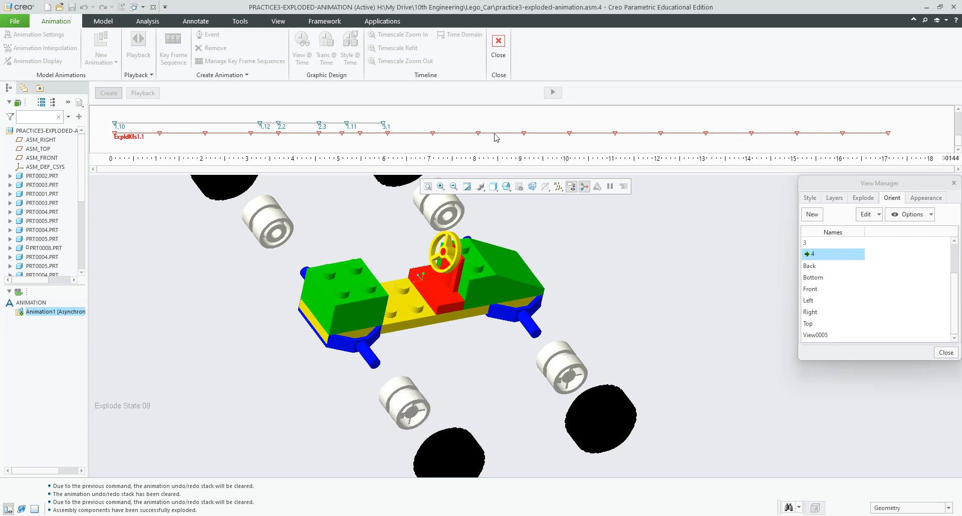
pyautogui.click(524, 134)
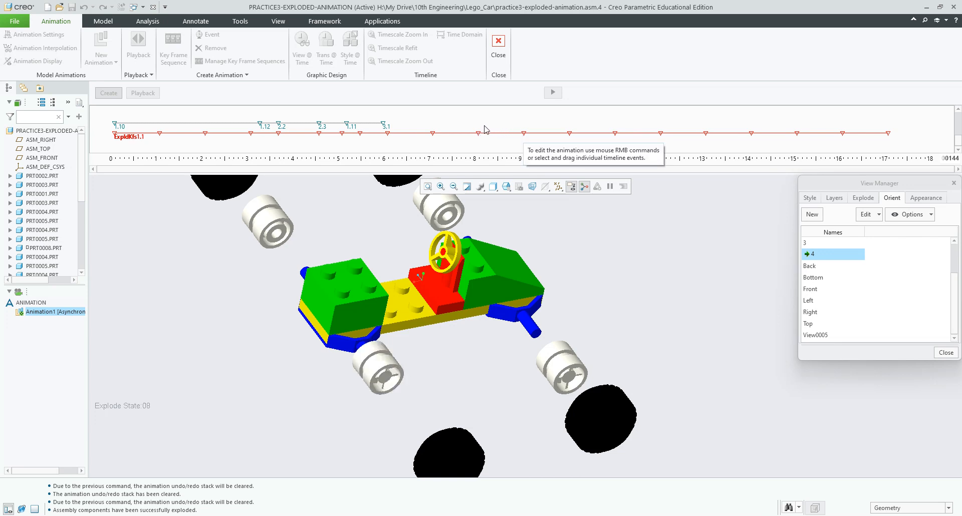
pyautogui.click(945, 352)
pyautogui.click(302, 48)
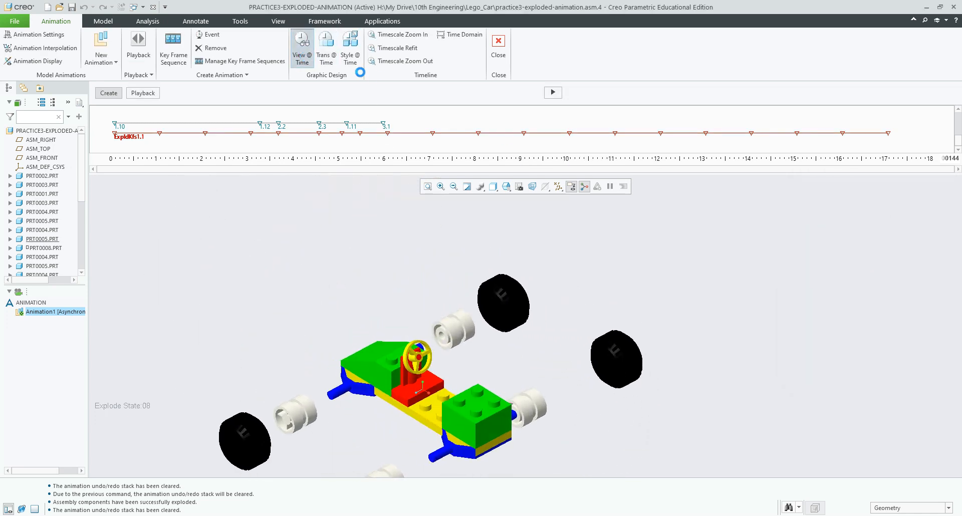
# Step: Add a view event for saved orientation 4 at 8.5 seconds on the timeline
pyautogui.click(867, 215)
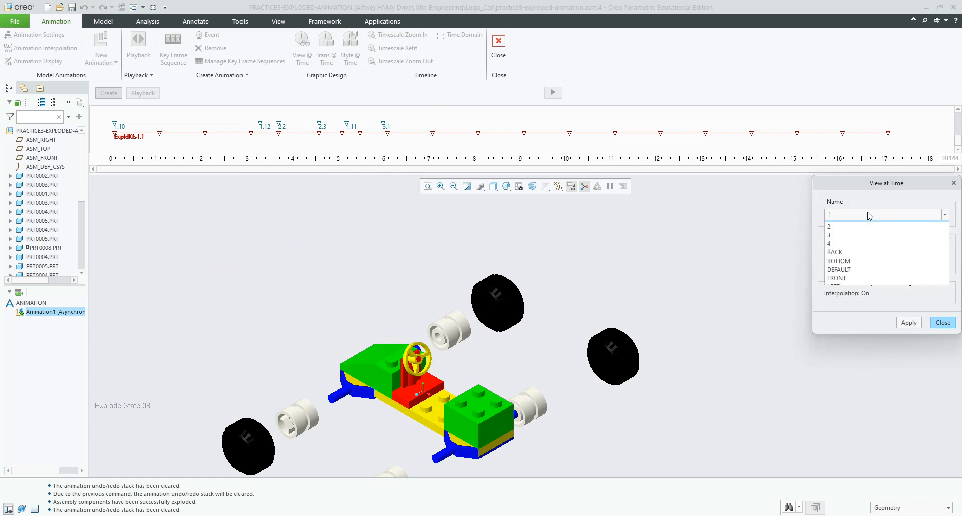
pyautogui.click(850, 250)
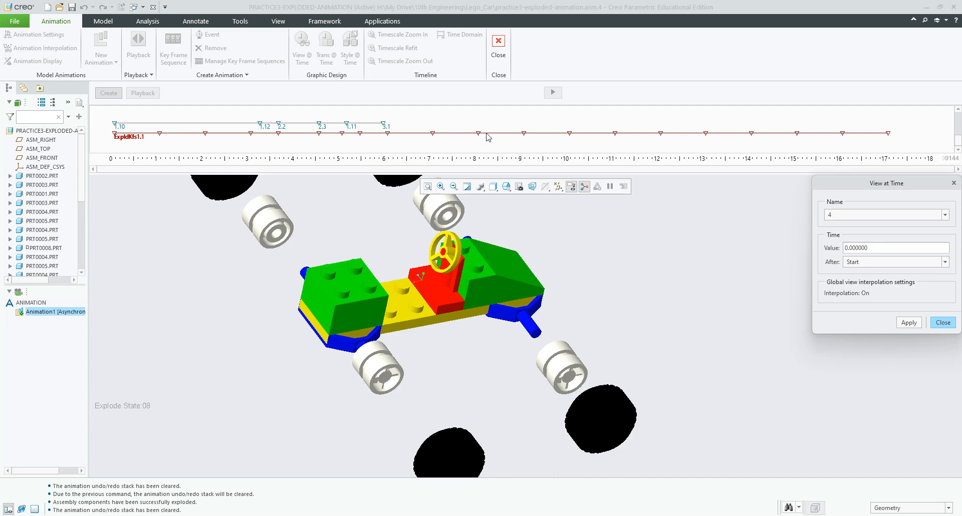
pyautogui.moveTo(873, 248); pyautogui.dragTo(835, 247)
pyautogui.write('8.5')
pyautogui.click(907, 322)
pyautogui.click(942, 322)
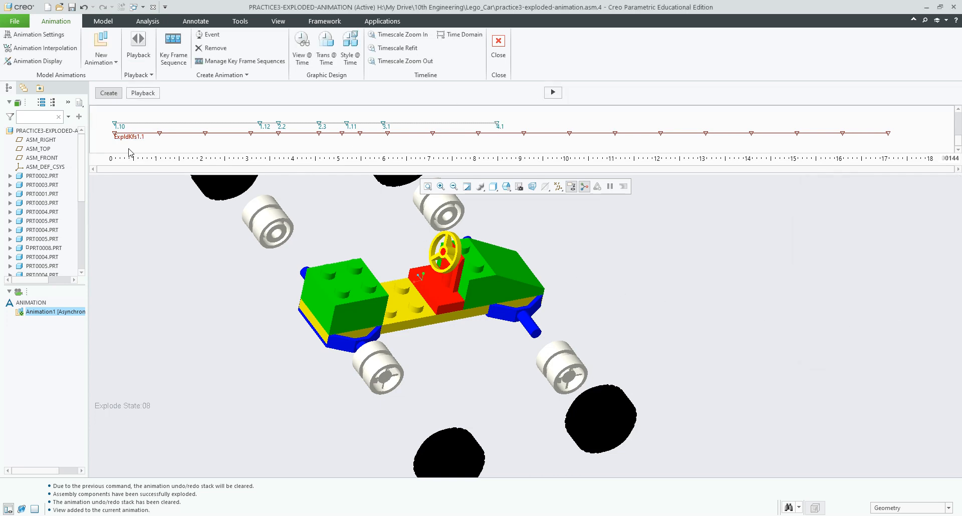
pyautogui.click(554, 95)
# Step: Regenerate the animation with the 8.5-second view event, overwriting the old result, and enter Playback
pyautogui.click(526, 294)
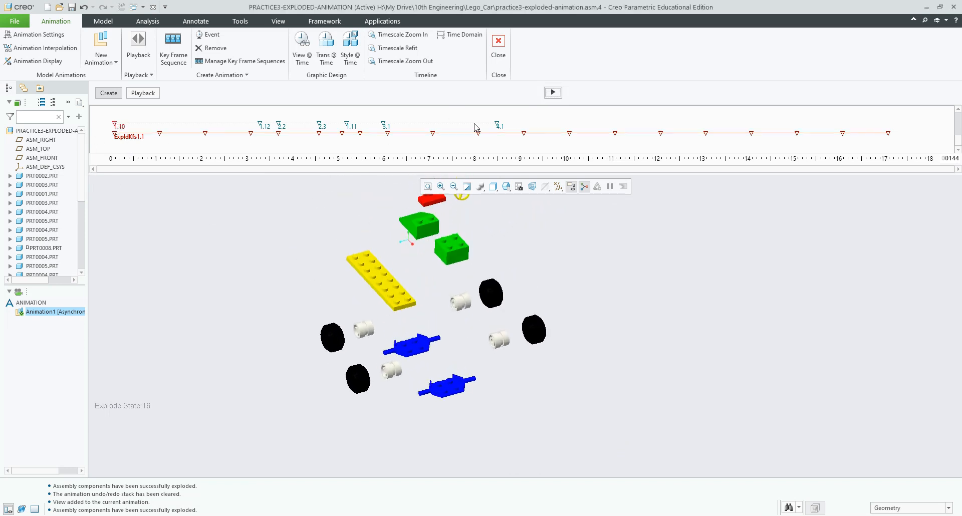
pyautogui.click(553, 92)
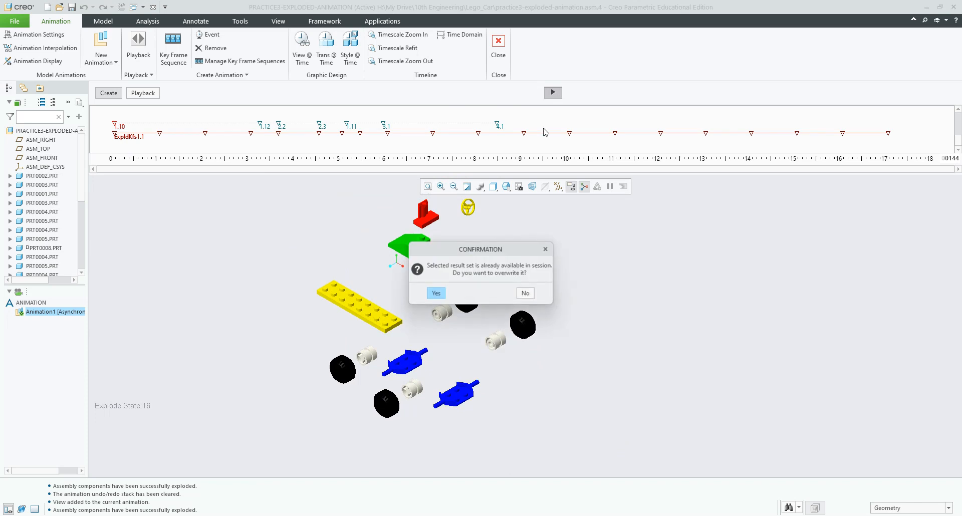
pyautogui.click(435, 294)
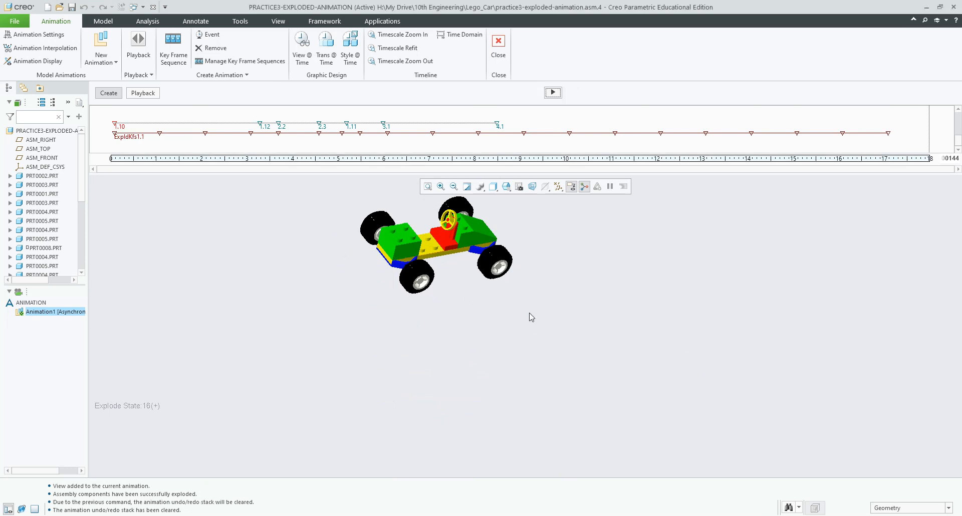
pyautogui.click(140, 93)
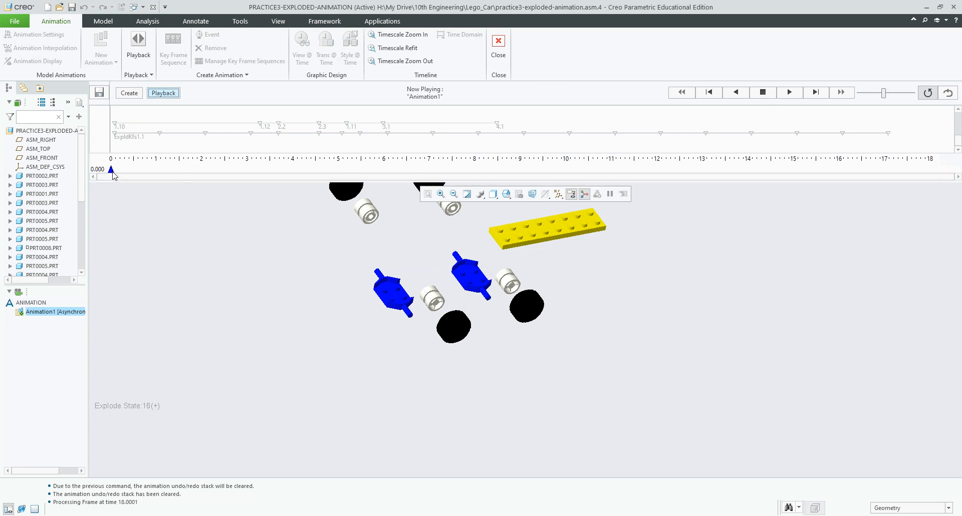
# Step: Play the animation from 0, scrub back to about 11 seconds, then return to editing
pyautogui.moveTo(112, 173)
pyautogui.mouseDown()
pyautogui.moveTo(181, 172)
pyautogui.moveTo(115, 173)
pyautogui.mouseUp()
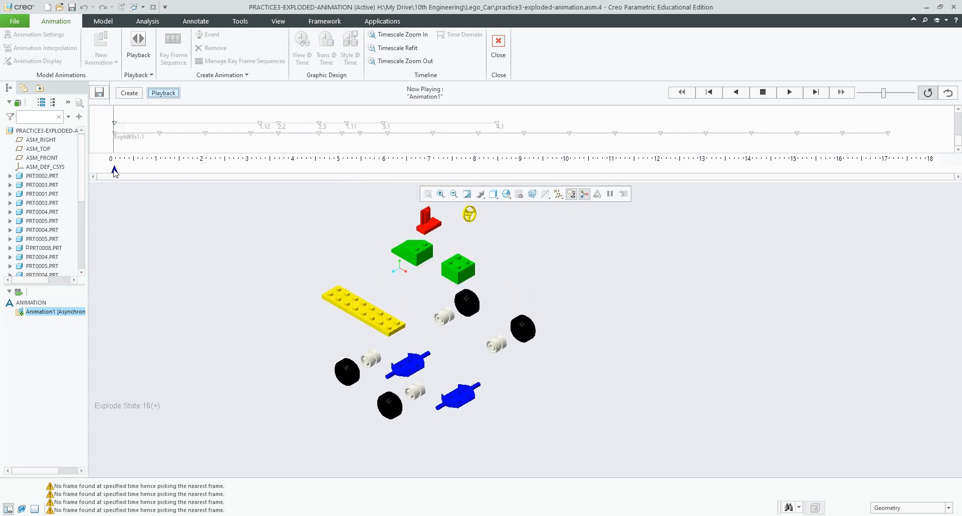
pyautogui.click(789, 93)
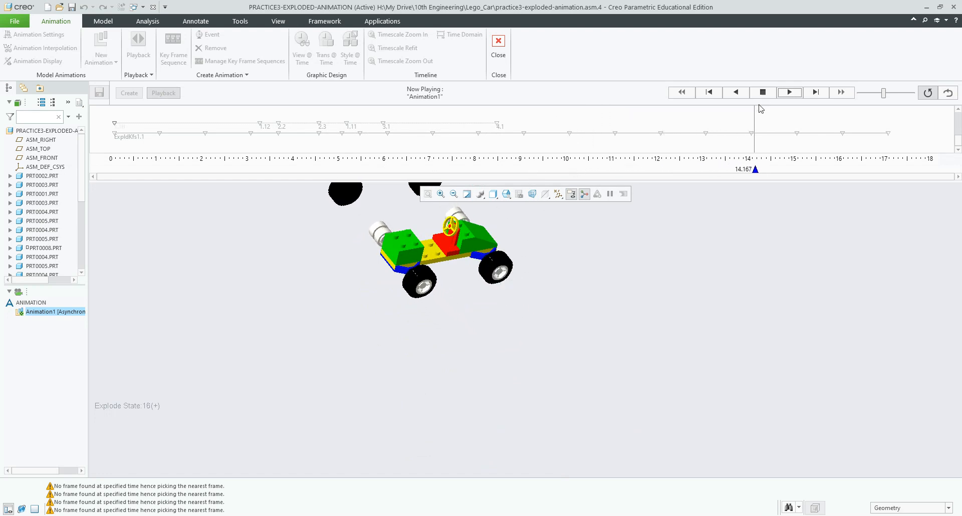
pyautogui.moveTo(768, 168)
pyautogui.mouseDown()
pyautogui.moveTo(730, 178)
pyautogui.moveTo(547, 181)
pyautogui.moveTo(667, 180)
pyautogui.mouseUp()
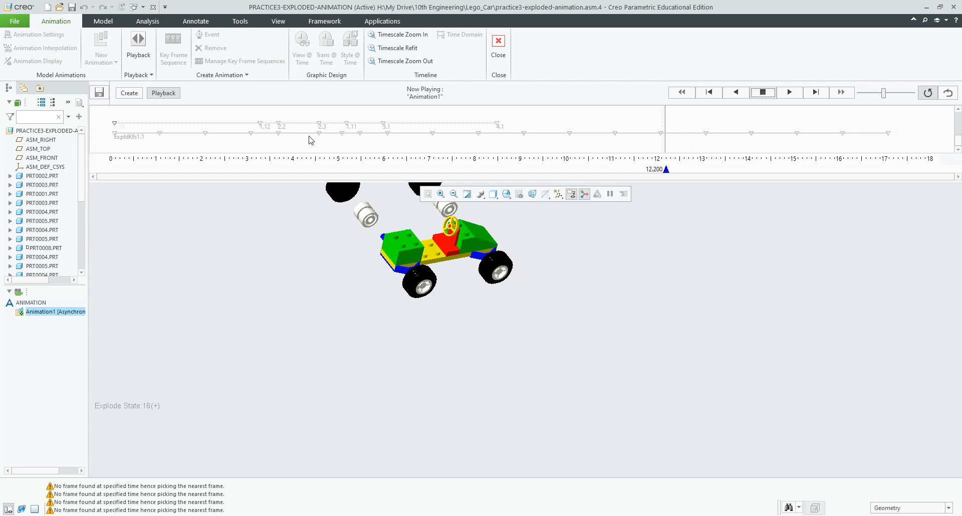
pyautogui.click(128, 95)
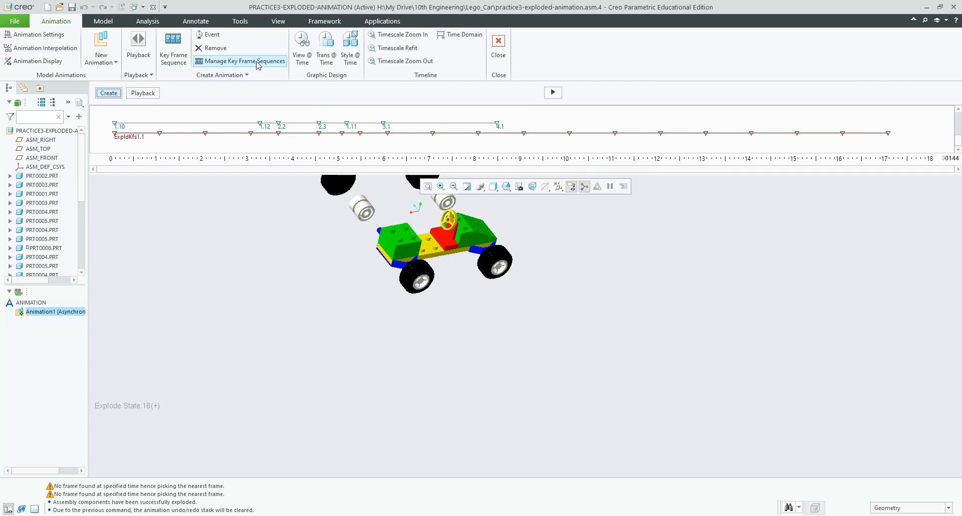
# Step: Edit ExpldKfs1 to add a 12.5-second key frame holding explode state 05
pyautogui.click(273, 61)
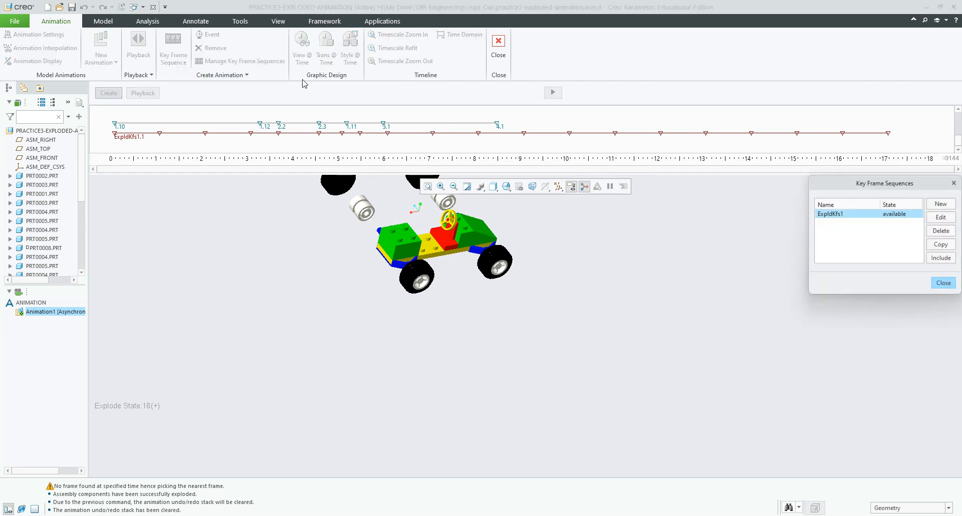
pyautogui.click(946, 222)
pyautogui.moveTo(947, 333); pyautogui.dragTo(950, 353)
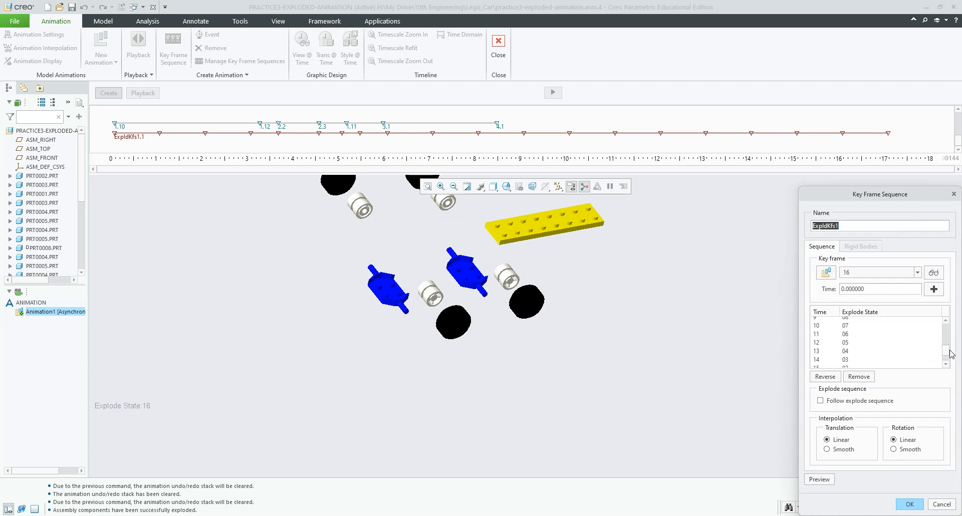
pyautogui.click(845, 342)
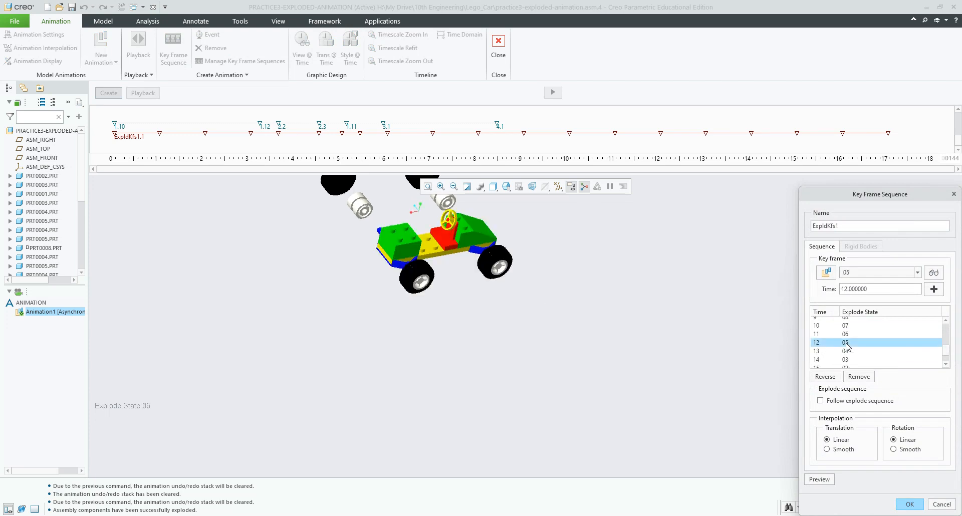
pyautogui.doubleClick(875, 290)
pyautogui.write('12.5')
pyautogui.click(939, 292)
pyautogui.click(915, 503)
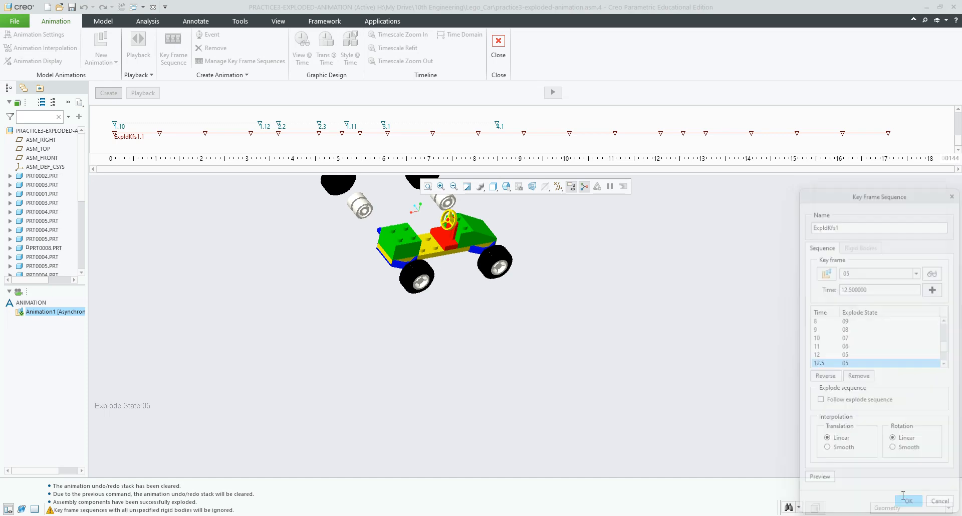
pyautogui.click(941, 283)
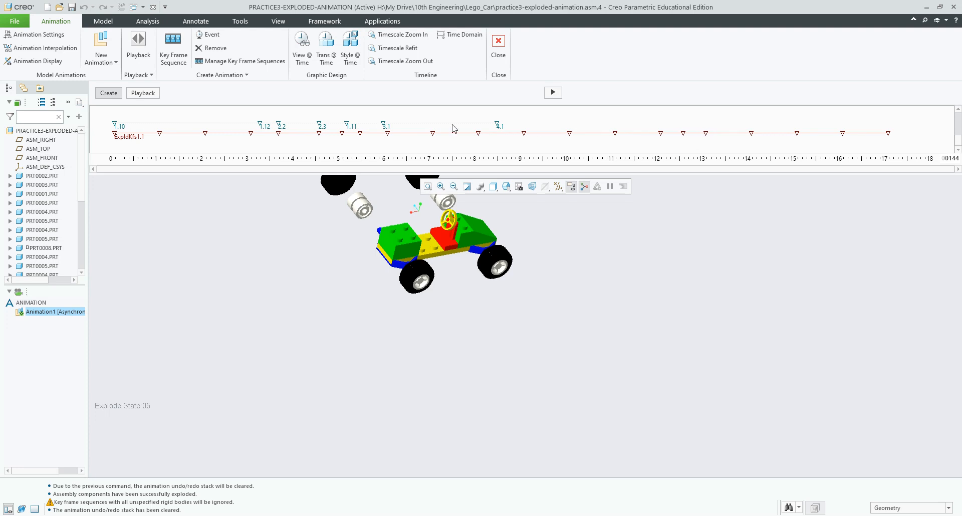
# Step: Add a view event for saved orientation 1 at 13 seconds on the timeline
pyautogui.click(307, 58)
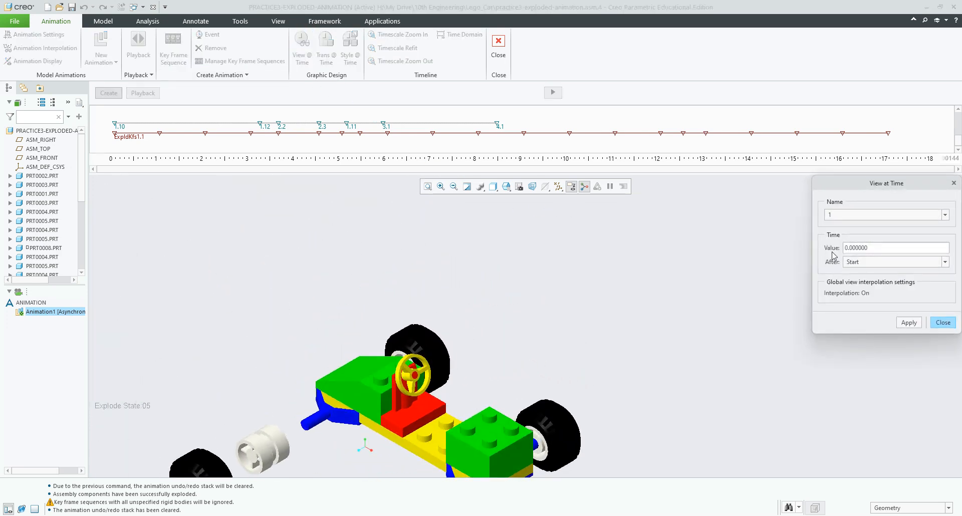
pyautogui.doubleClick(879, 247)
pyautogui.write('13')
pyautogui.click(908, 323)
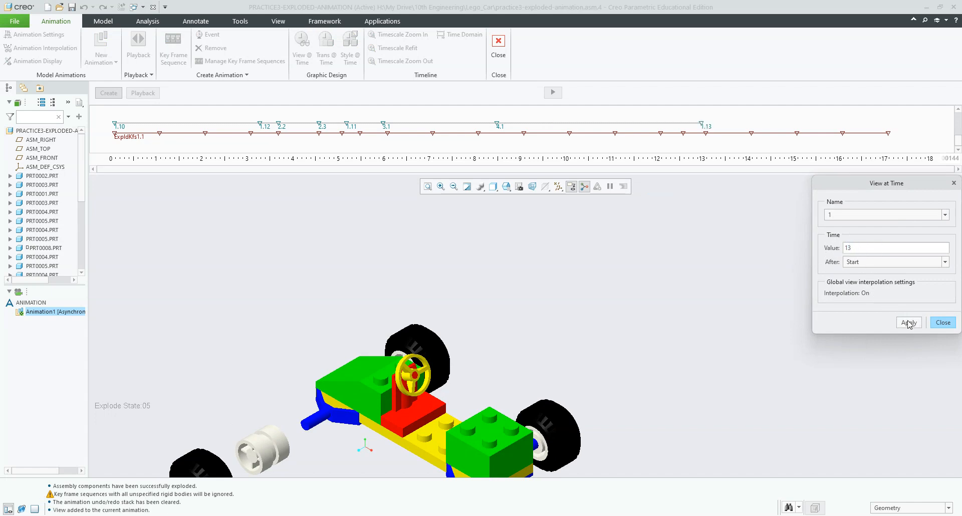
pyautogui.click(941, 323)
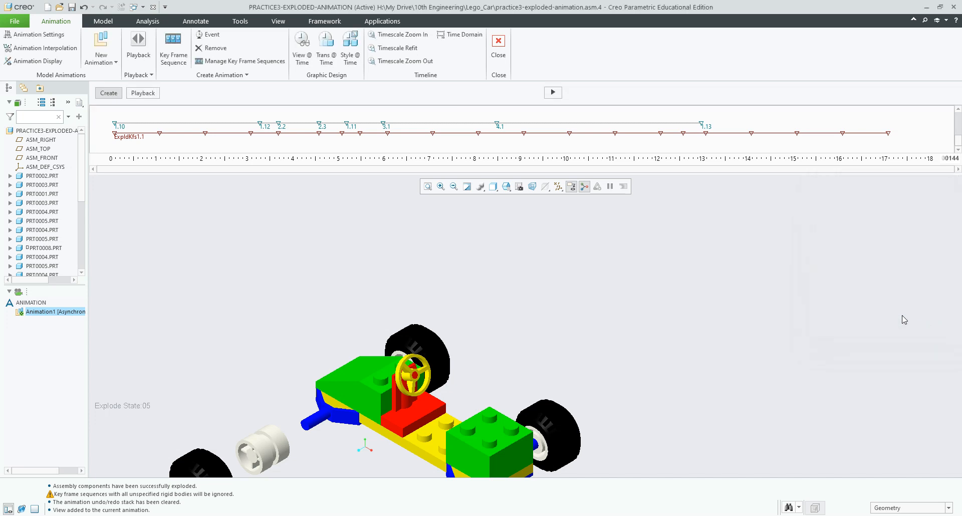
# Step: Preview the exploded starting state and regenerate the animation, overwriting the previous result
pyautogui.click(115, 134)
pyautogui.click(559, 93)
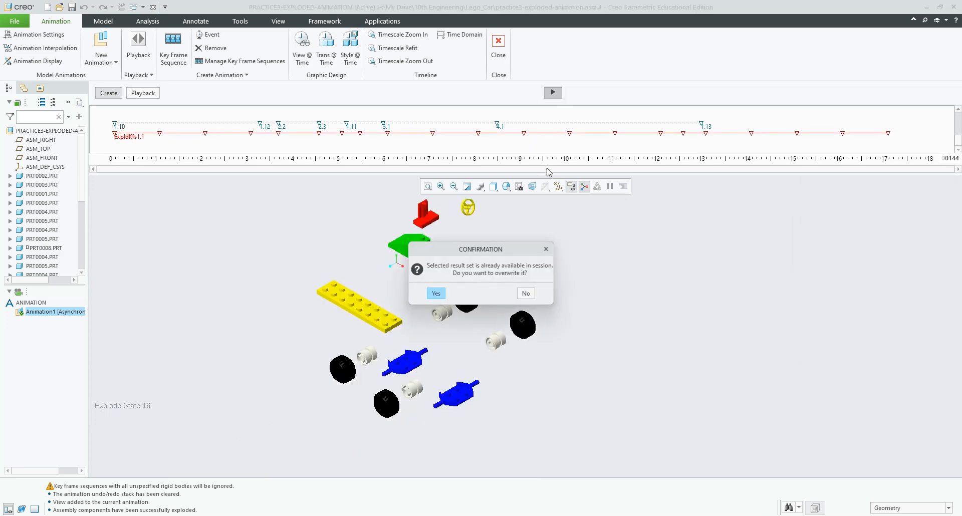
pyautogui.click(432, 295)
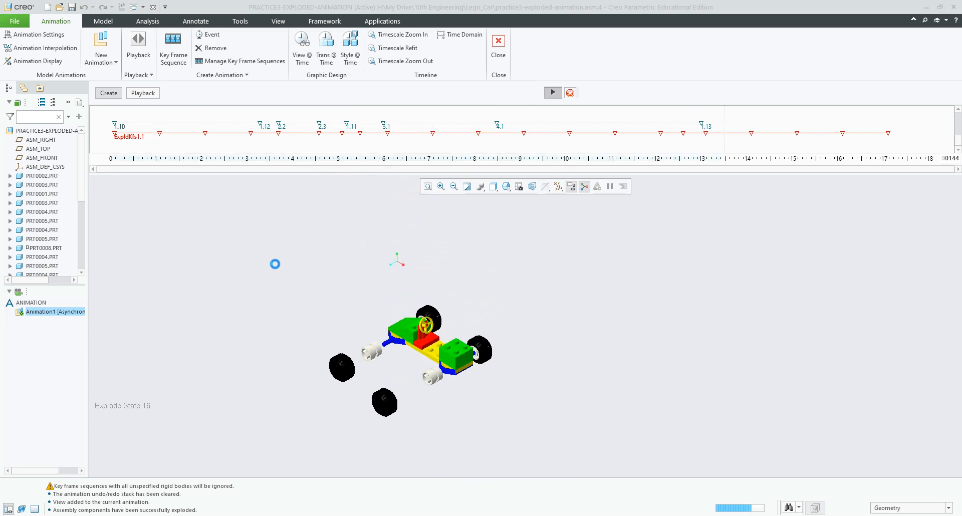
# Step: Scrub the playback through about 6 and 13 seconds, settle near 12.2, then return to editing
pyautogui.click(143, 93)
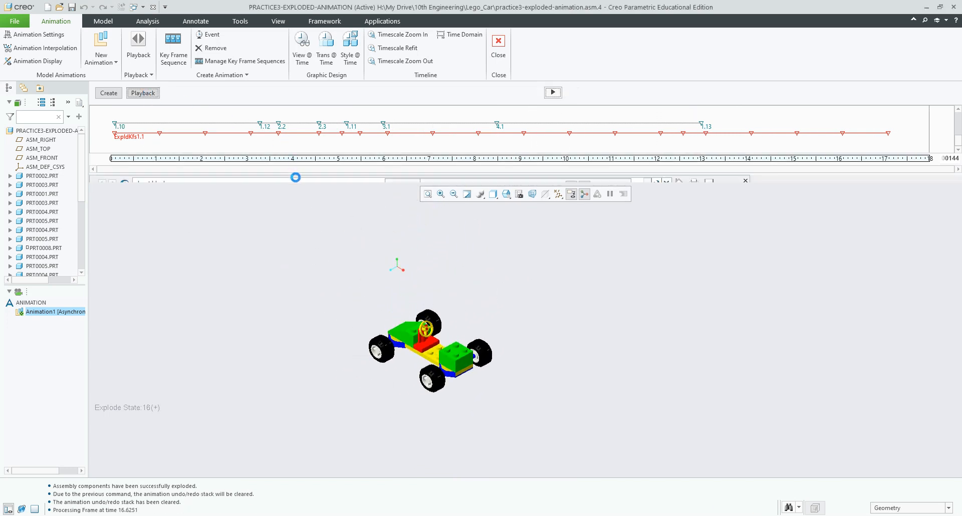
pyautogui.moveTo(111, 171); pyautogui.dragTo(269, 171)
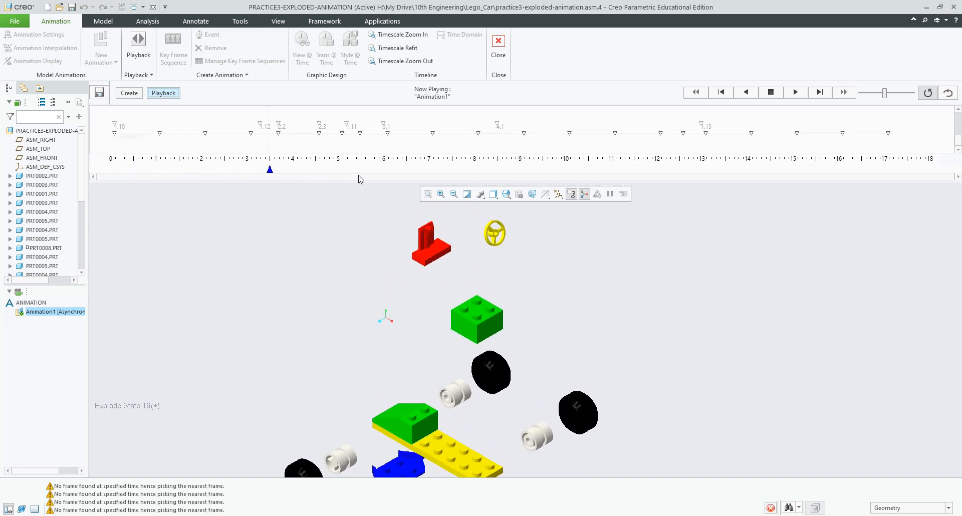
pyautogui.moveTo(360, 179); pyautogui.dragTo(683, 169)
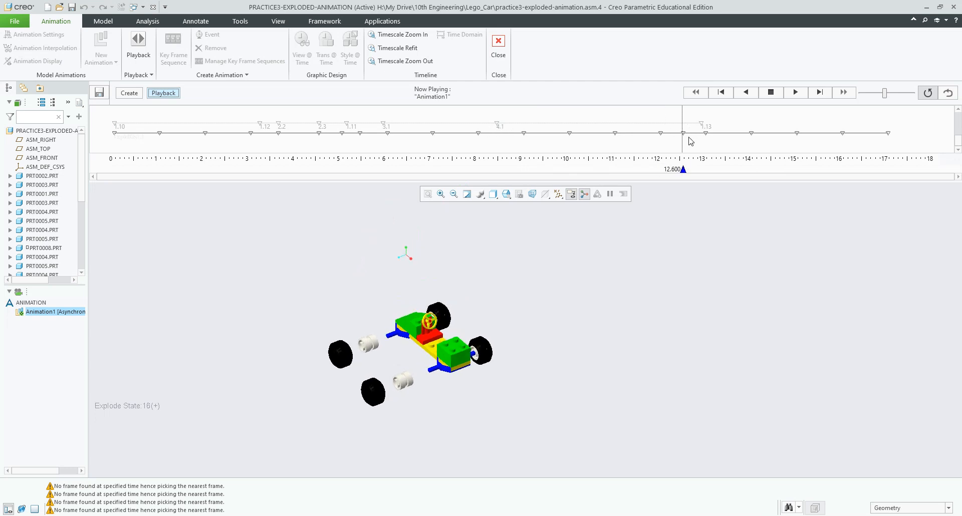
pyautogui.moveTo(684, 171)
pyautogui.mouseDown()
pyautogui.moveTo(705, 172)
pyautogui.moveTo(684, 172)
pyautogui.mouseUp()
pyautogui.moveTo(683, 171); pyautogui.dragTo(660, 171)
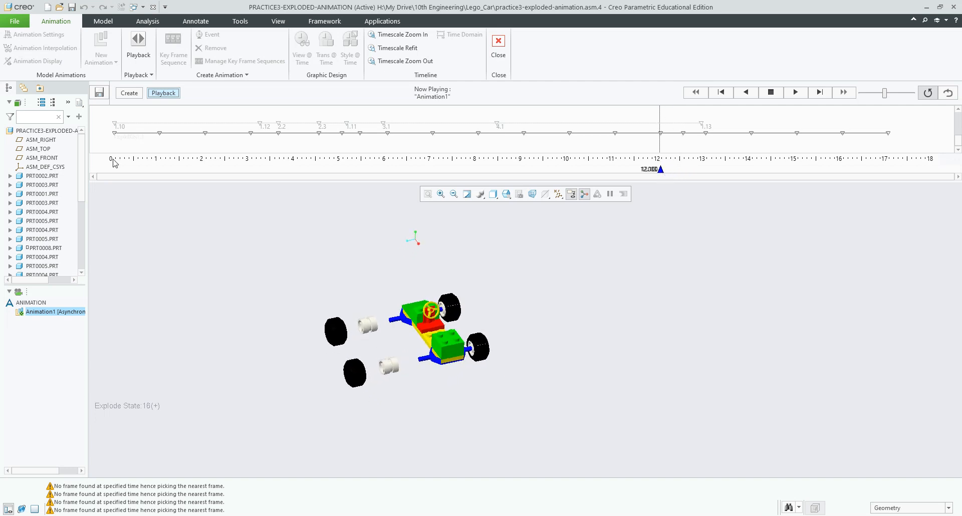
pyautogui.click(130, 94)
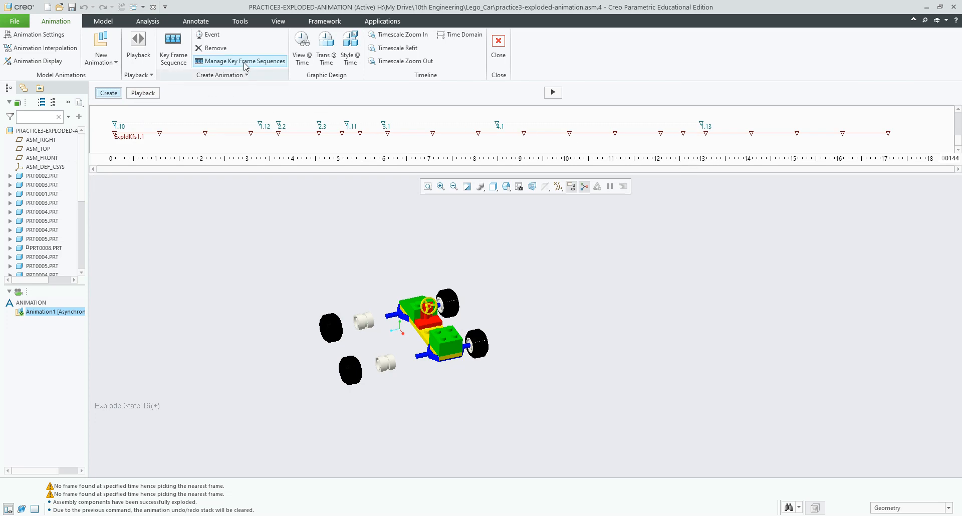
# Step: Add a view event for orientation 4 at 12 seconds, then regenerate the animation, overwriting results
pyautogui.click(302, 48)
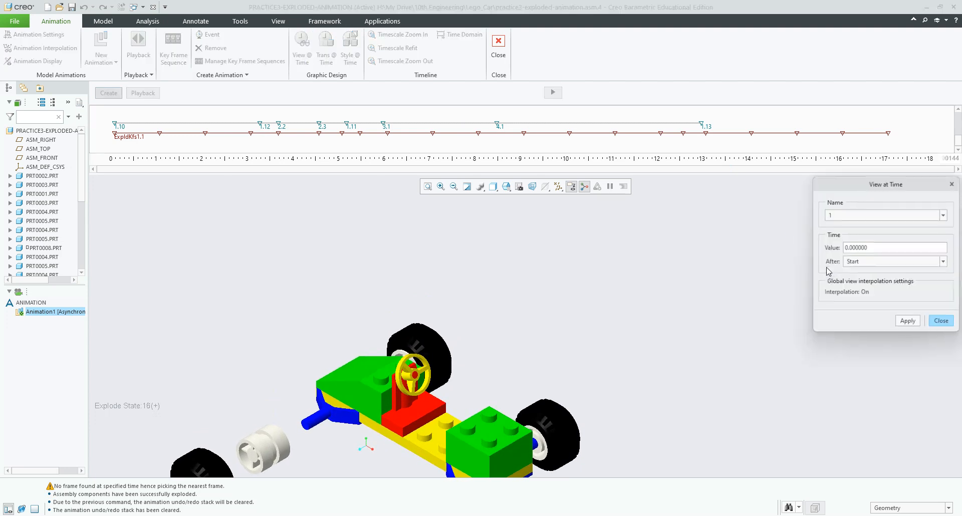
pyautogui.click(945, 215)
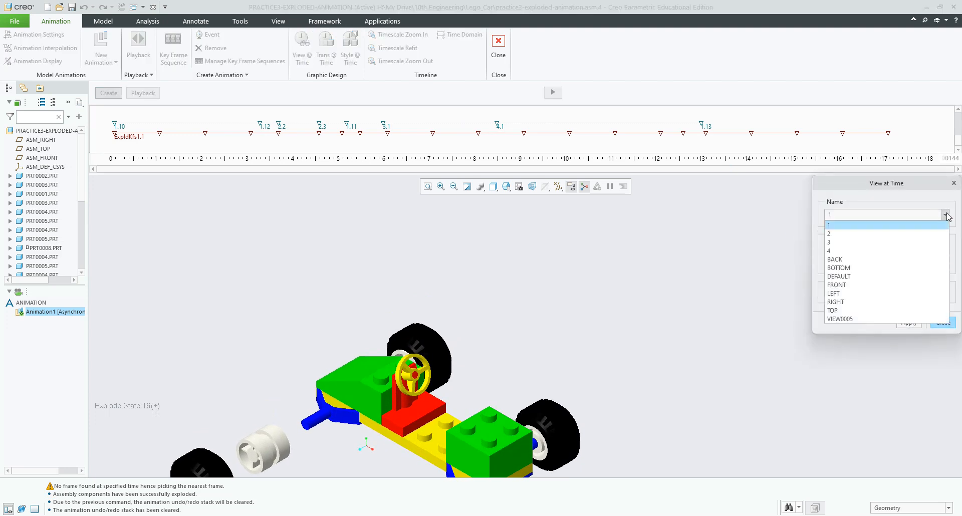
pyautogui.click(874, 241)
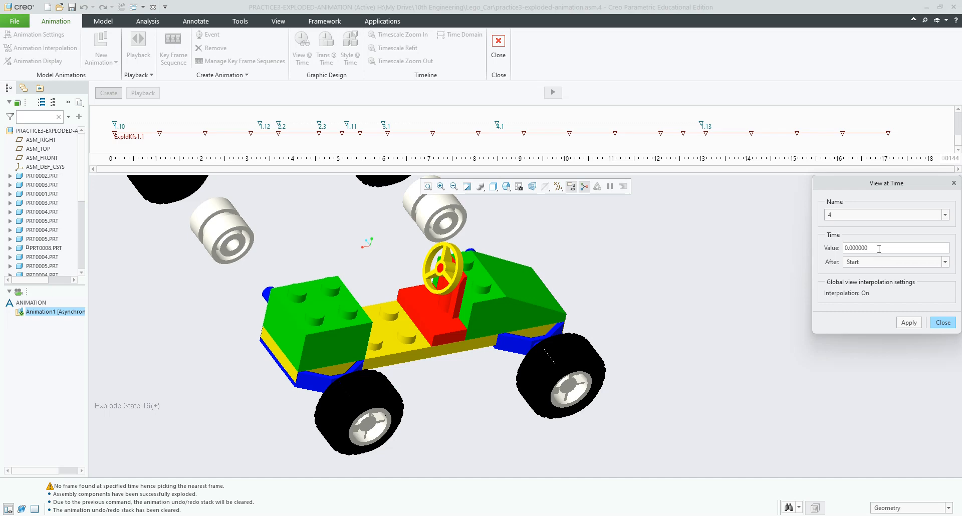
pyautogui.doubleClick(880, 248)
pyautogui.write('12')
pyautogui.click(909, 323)
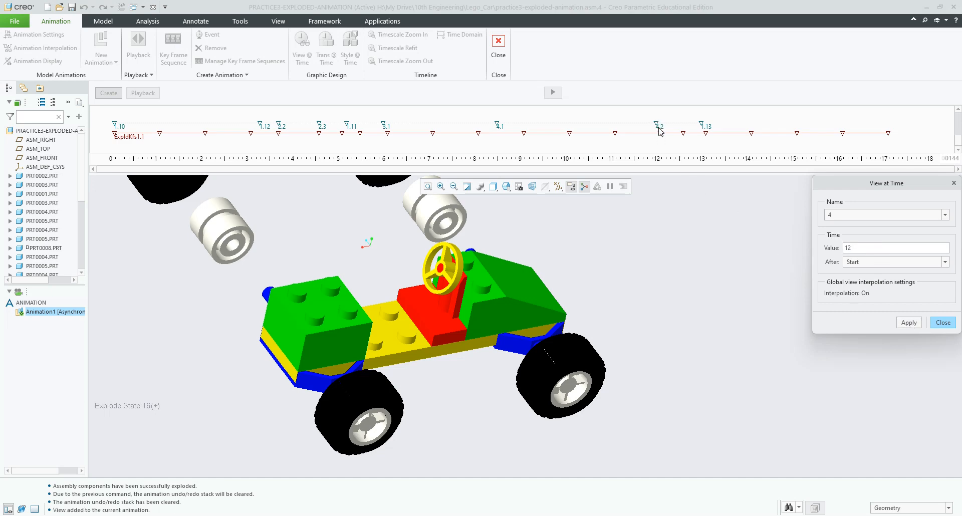
pyautogui.click(942, 323)
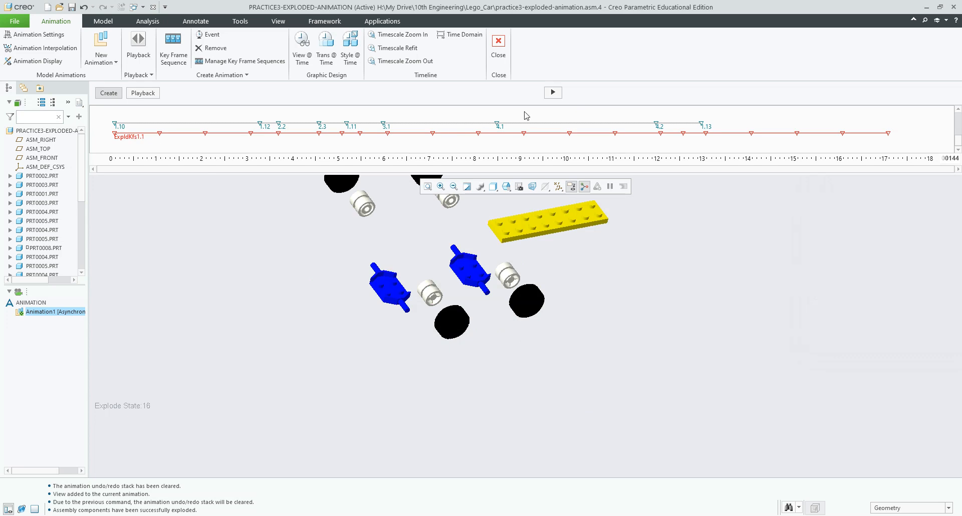
pyautogui.click(553, 92)
pyautogui.click(436, 293)
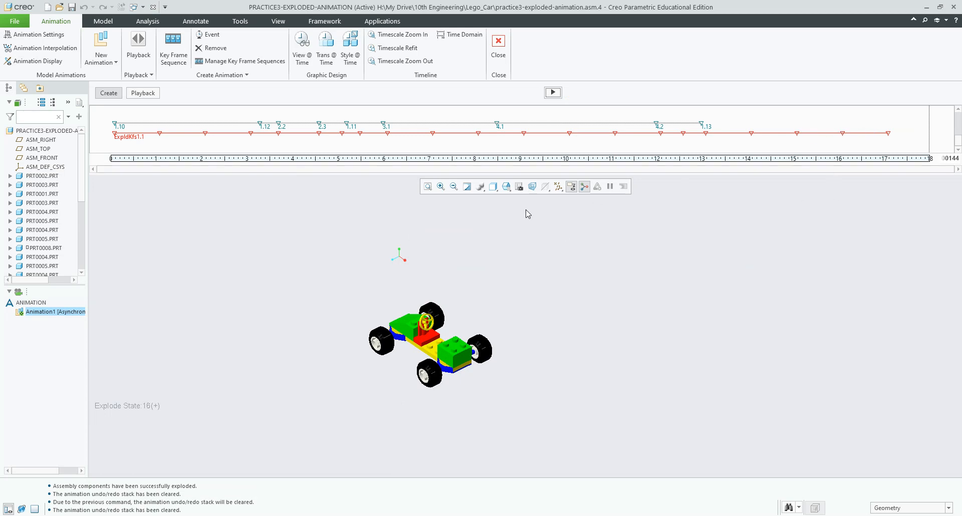
# Step: Zoom in, move the car higher in the view, and save this orientation as view 5
pyautogui.scroll(-2, 464, 281)
pyautogui.scroll(6, 466, 282)
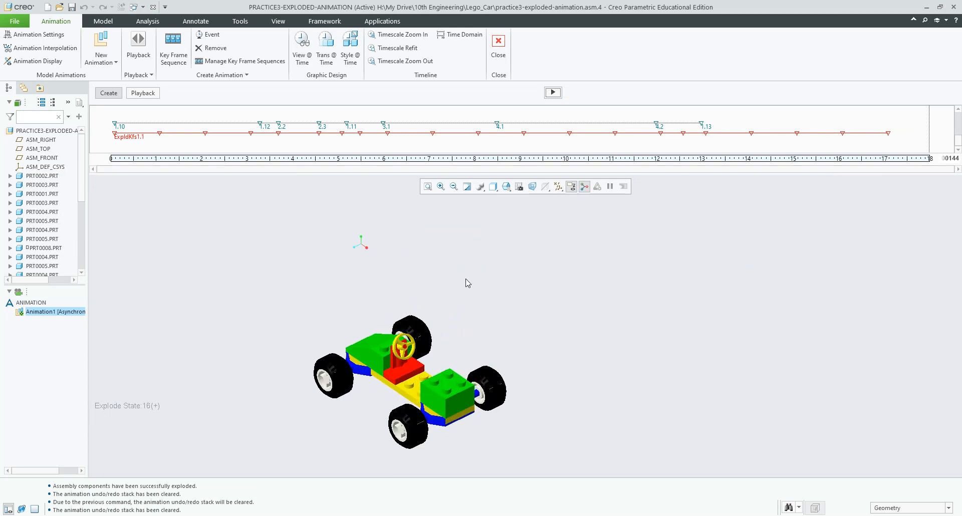
pyautogui.scroll(-2, 467, 283)
pyautogui.click(483, 315)
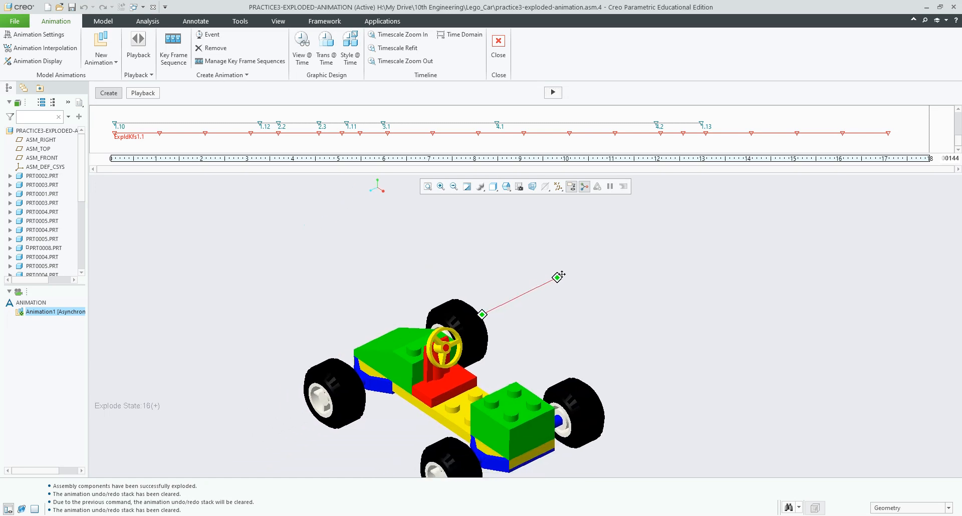
pyautogui.click(585, 268)
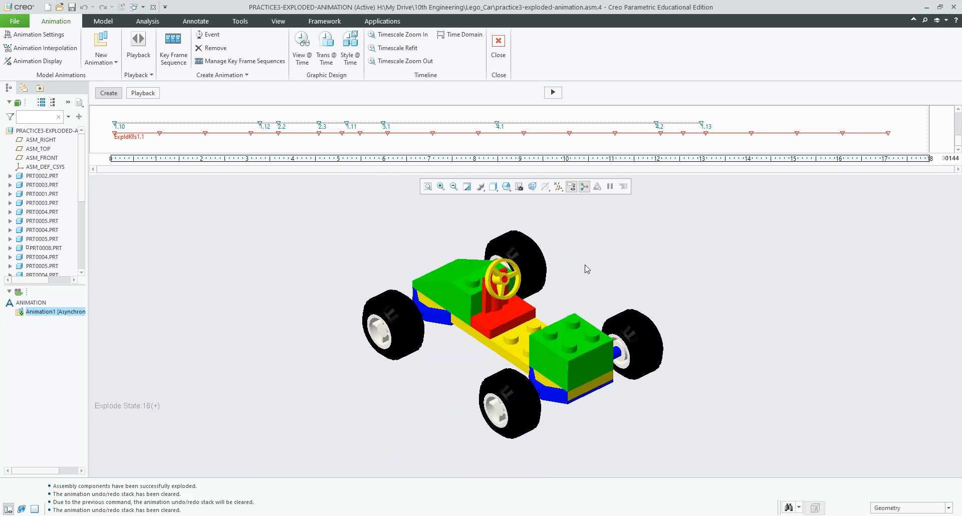
pyautogui.click(517, 187)
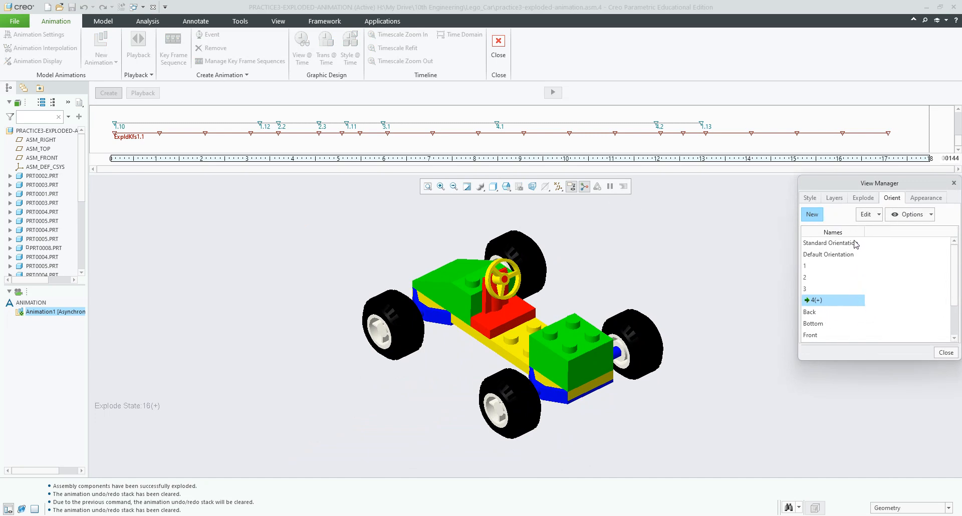
pyautogui.click(812, 215)
pyautogui.write('5')
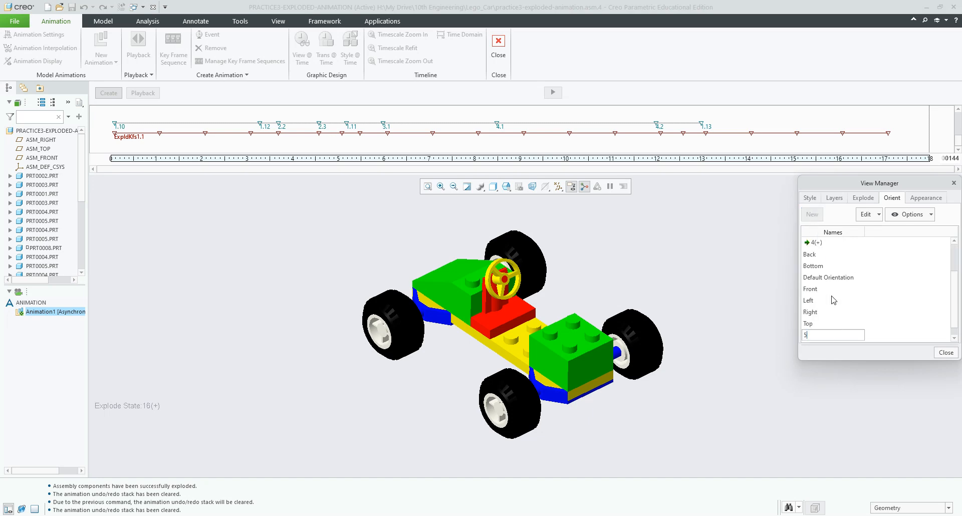
pyautogui.press('Return')
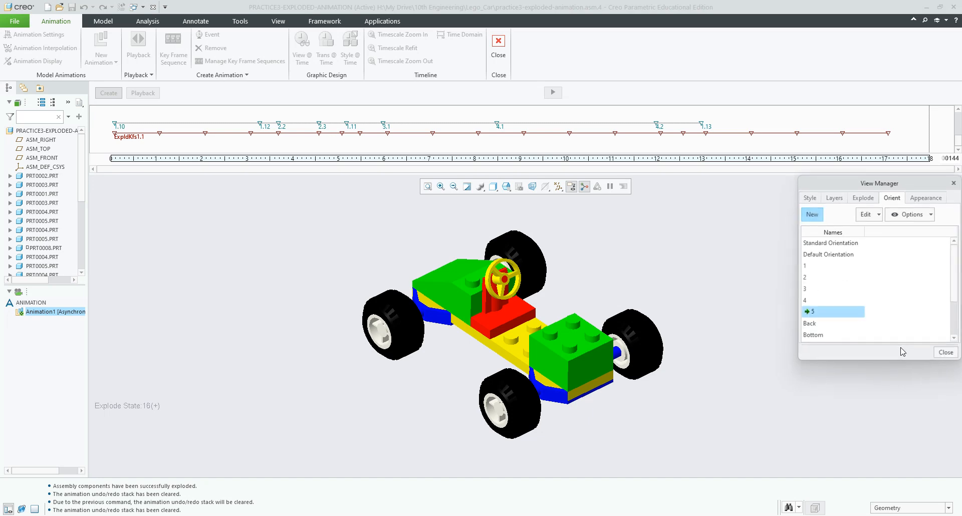
pyautogui.click(944, 353)
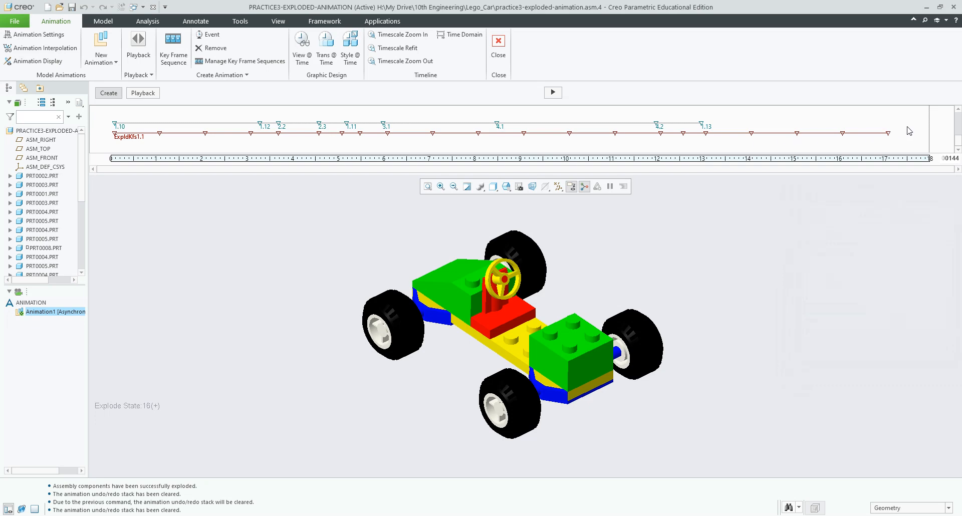
# Step: Add a View @ Time event using saved view 5 at 17.5 seconds
pyautogui.click(302, 45)
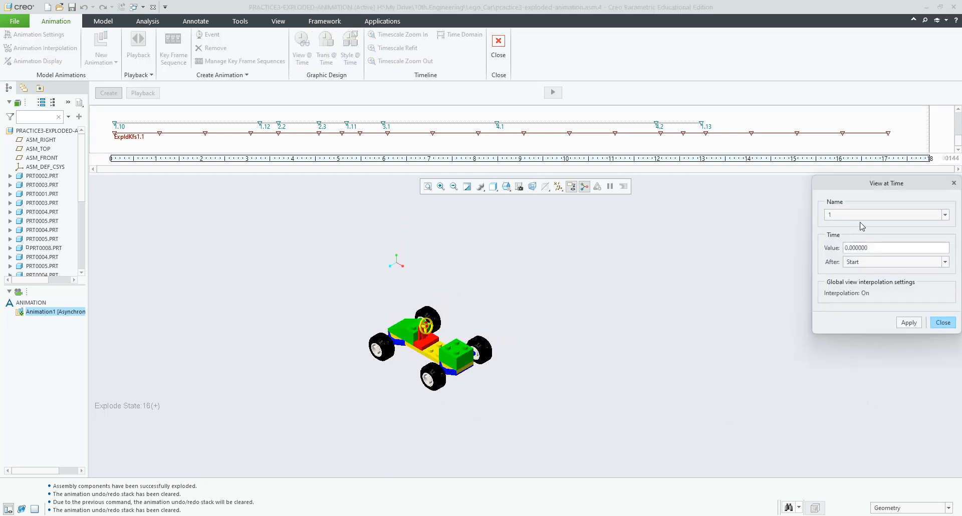
pyautogui.click(937, 216)
pyautogui.click(860, 260)
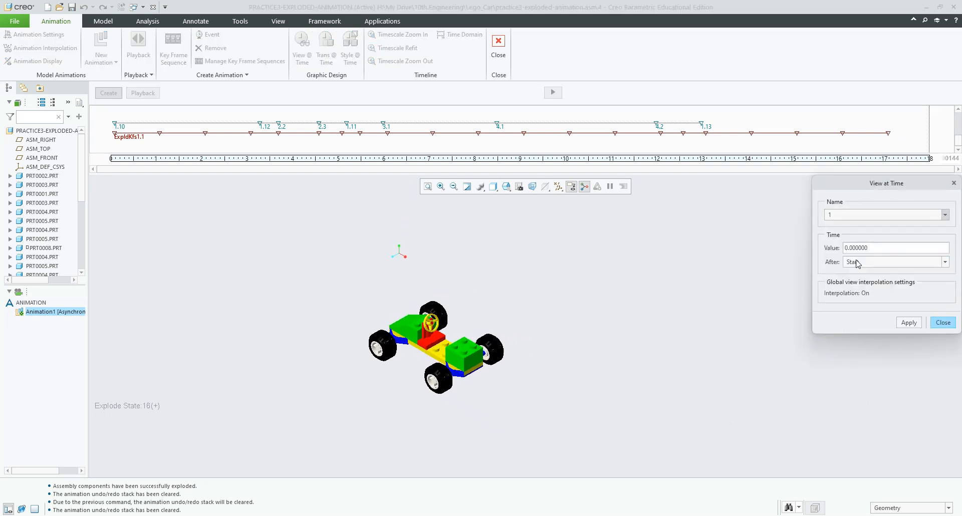
pyautogui.moveTo(869, 247); pyautogui.dragTo(834, 253)
pyautogui.write('17.5')
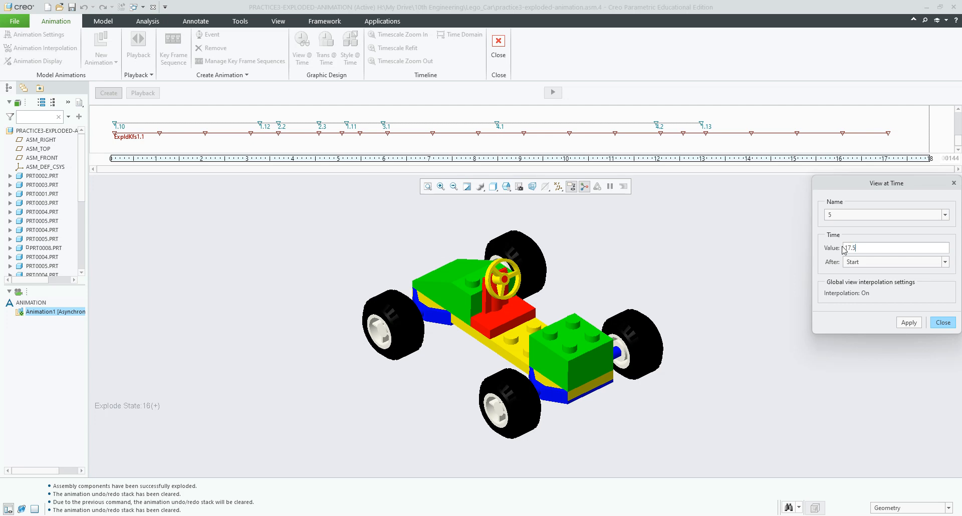
pyautogui.click(909, 322)
pyautogui.click(943, 322)
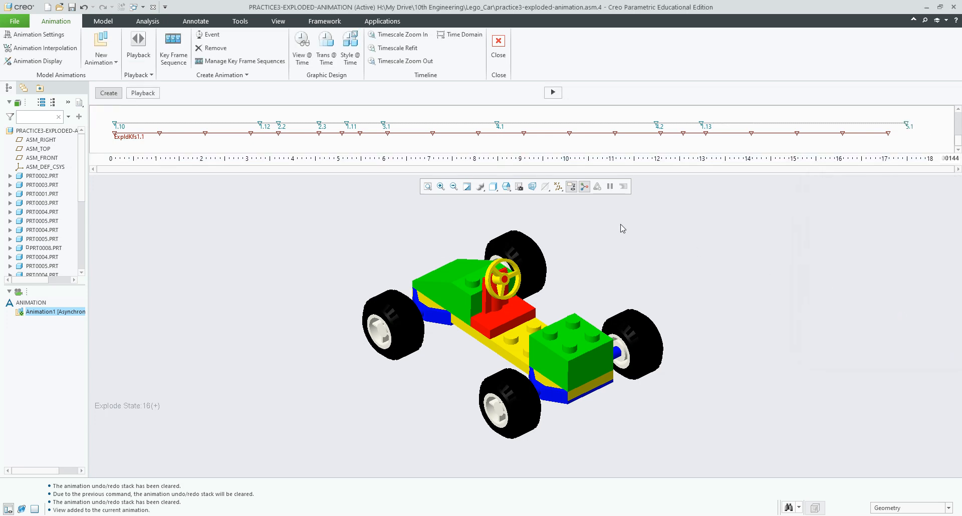
# Step: Activate the ExpldKfs1.1 sequence and regenerate the animation, overwriting the existing results
pyautogui.doubleClick(115, 135)
pyautogui.click(552, 93)
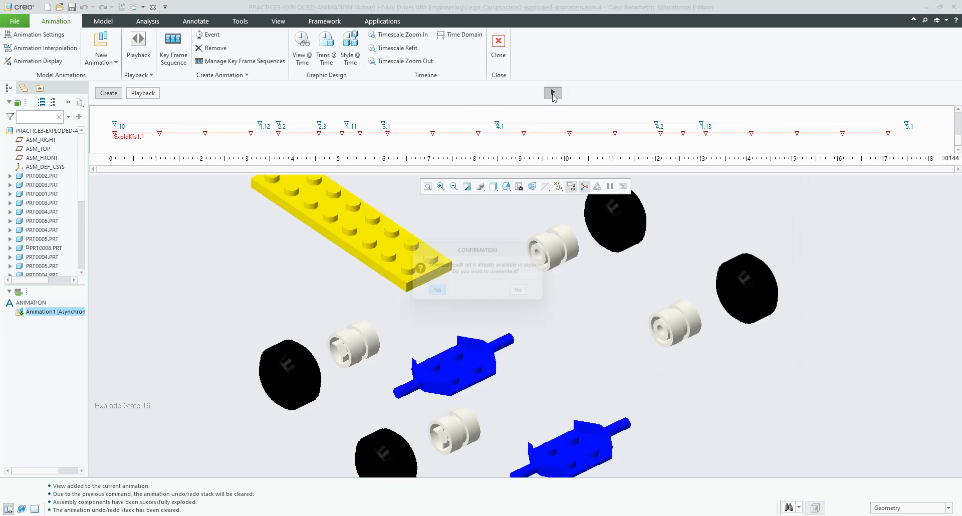
pyautogui.click(434, 294)
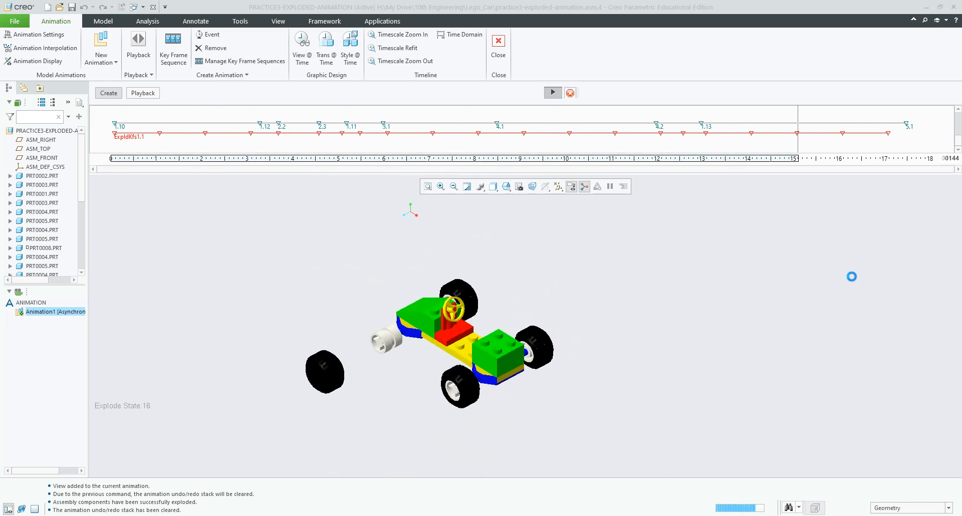
# Step: Play the finished animation from the beginning, stop it, and return to editing
pyautogui.click(150, 94)
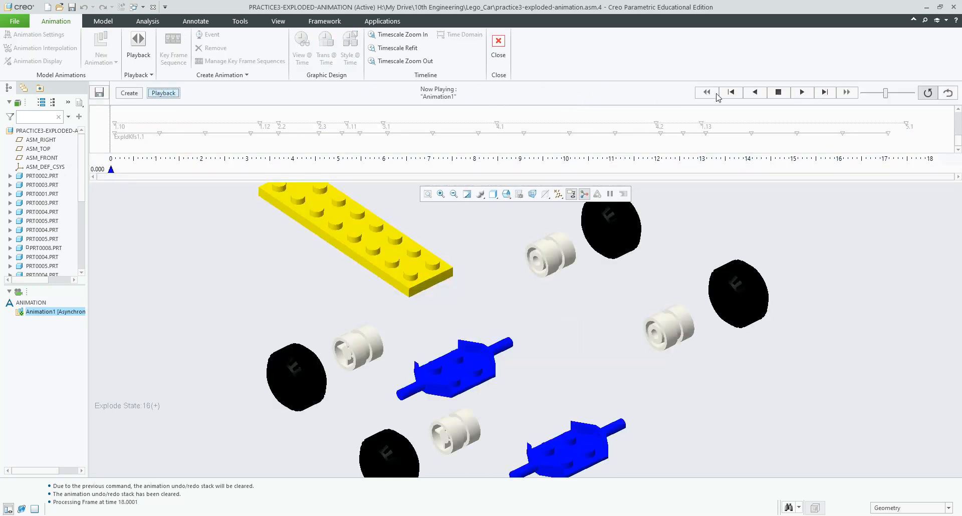
pyautogui.click(802, 92)
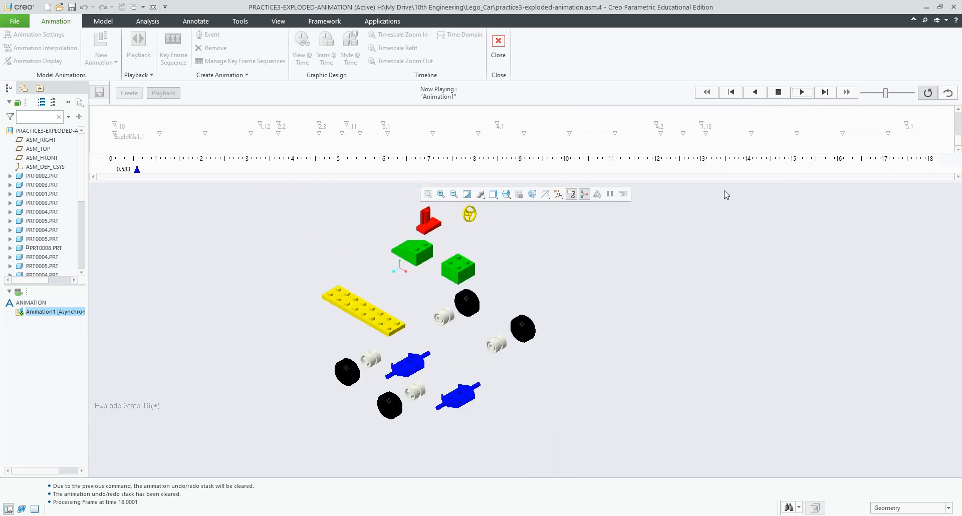
pyautogui.click(780, 94)
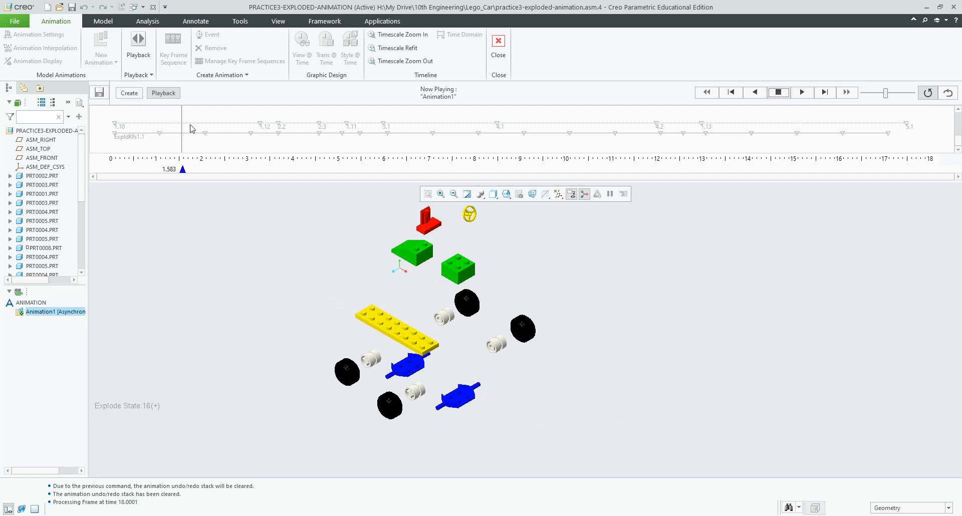
pyautogui.click(141, 95)
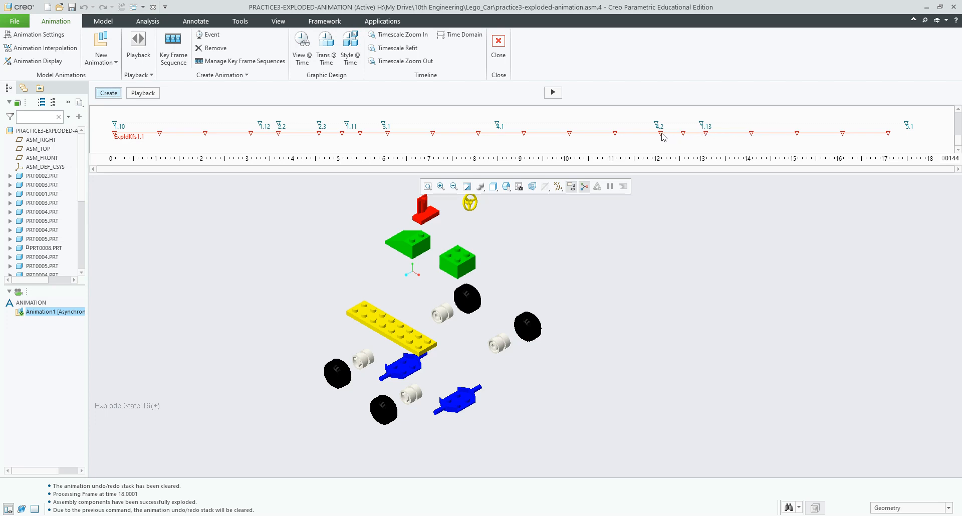
# Step: Move one ExpldKfs1.1 key frame slightly earlier and another later, then regenerate, overwriting results
pyautogui.click(684, 134)
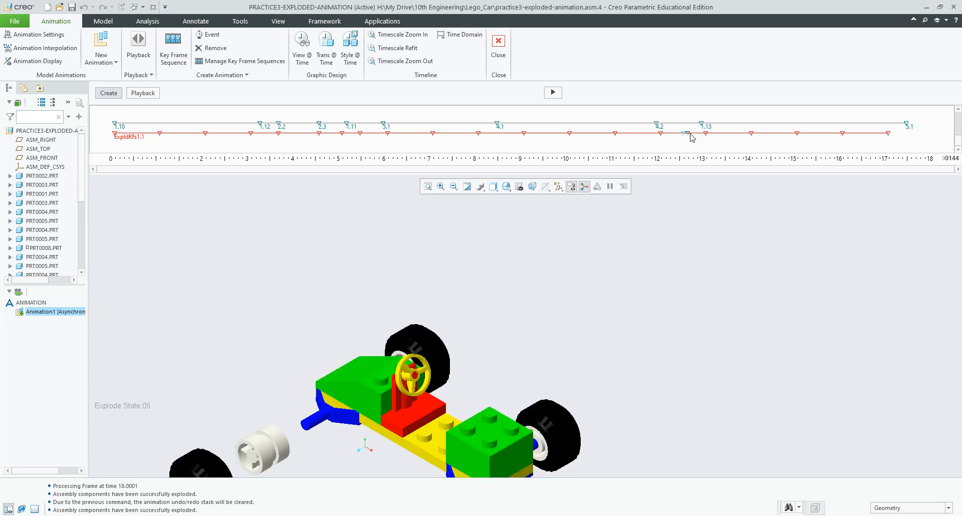
pyautogui.moveTo(693, 136); pyautogui.dragTo(687, 135)
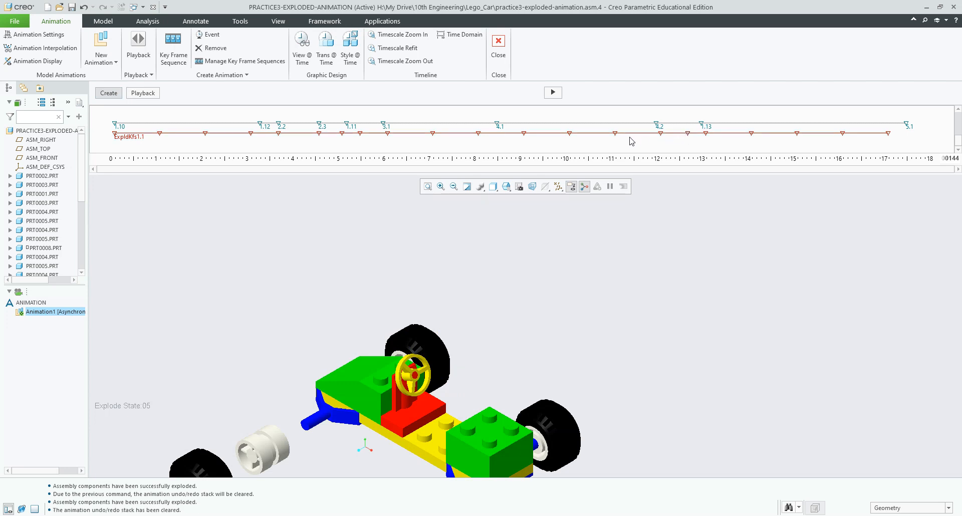
pyautogui.click(614, 134)
pyautogui.moveTo(606, 134)
pyautogui.mouseDown()
pyautogui.moveTo(630, 134)
pyautogui.moveTo(621, 134)
pyautogui.mouseUp()
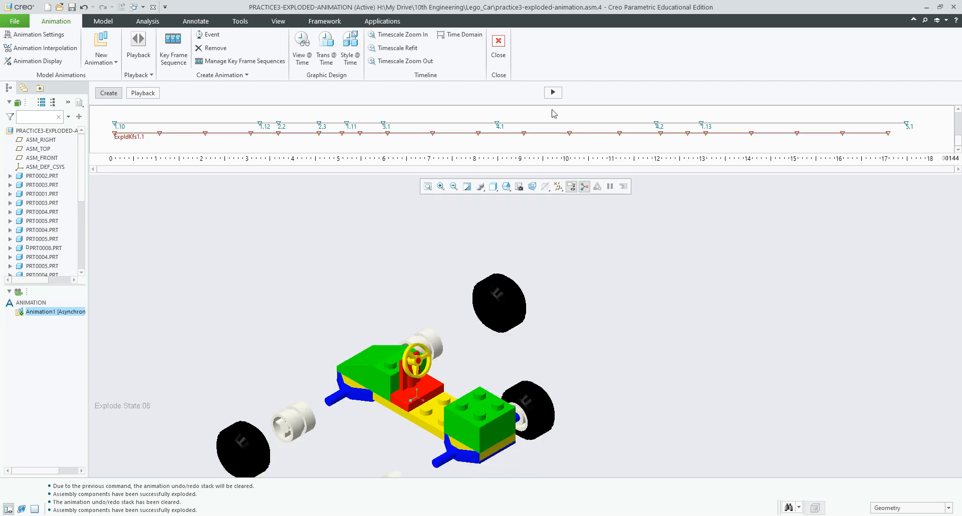
pyautogui.click(553, 92)
pyautogui.click(444, 298)
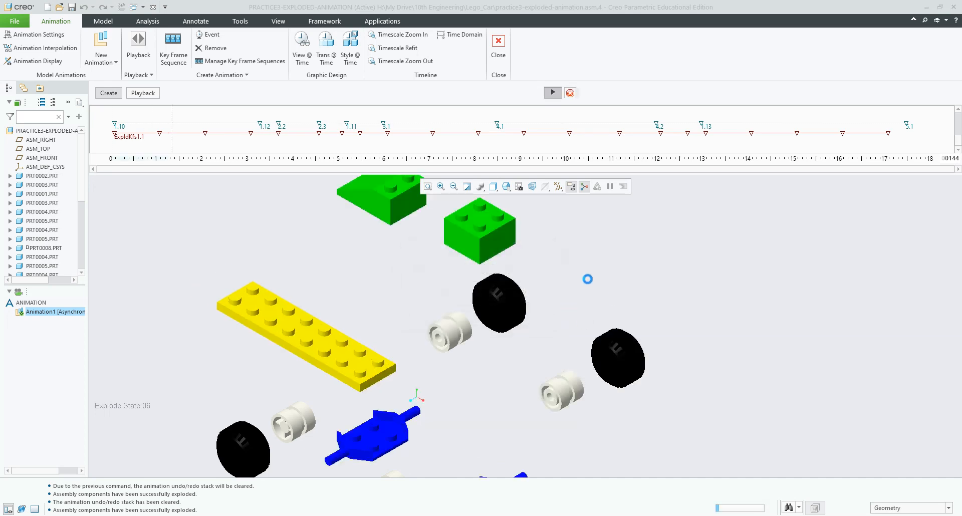